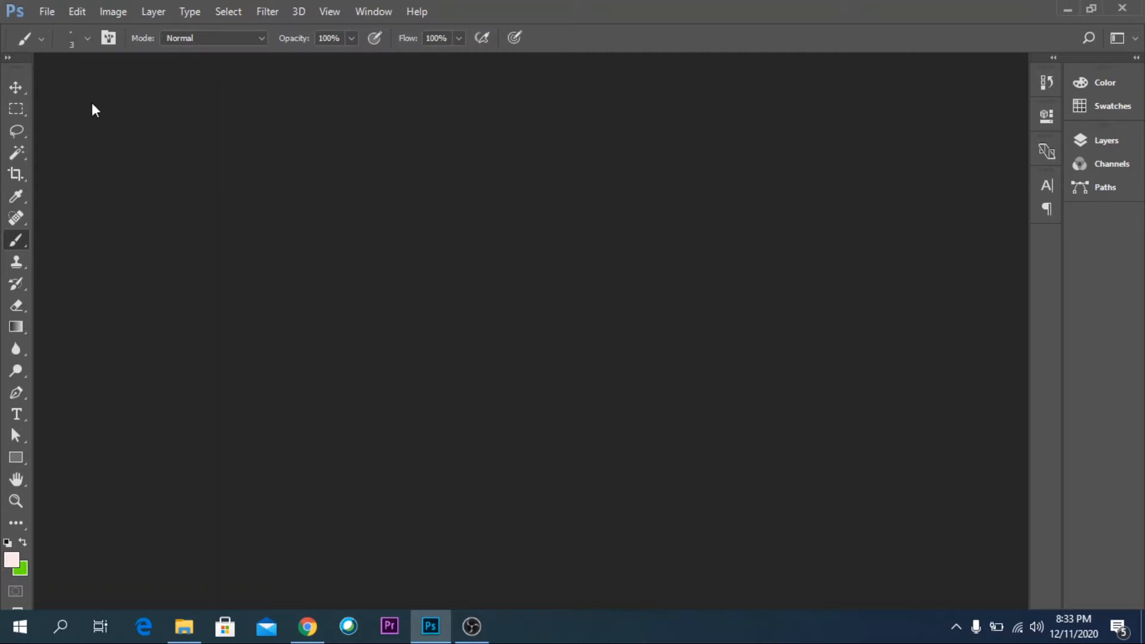
Step: Open the FOTO image from the Data (D:) drive
click(48, 9)
click(62, 43)
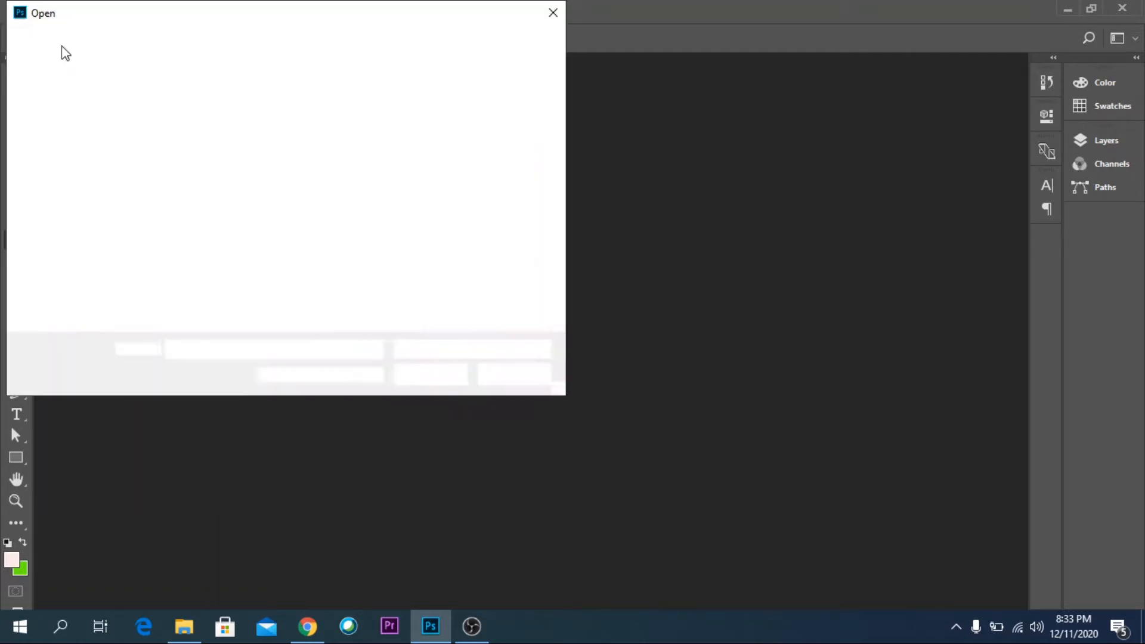
scroll(400, 184, down, 2)
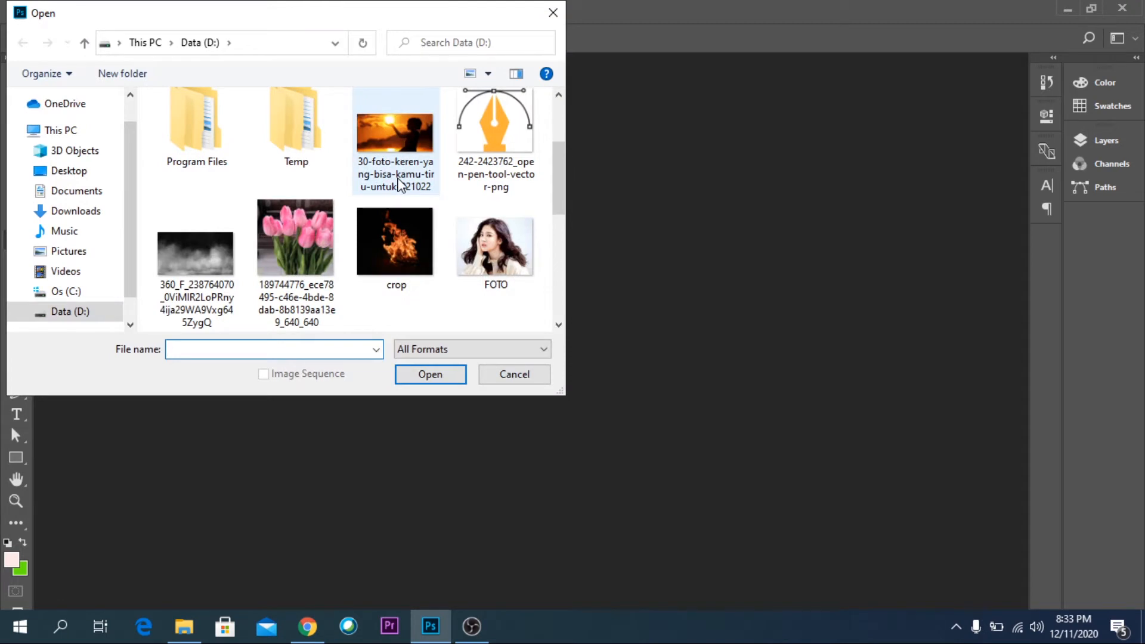
scroll(400, 183, down, 2)
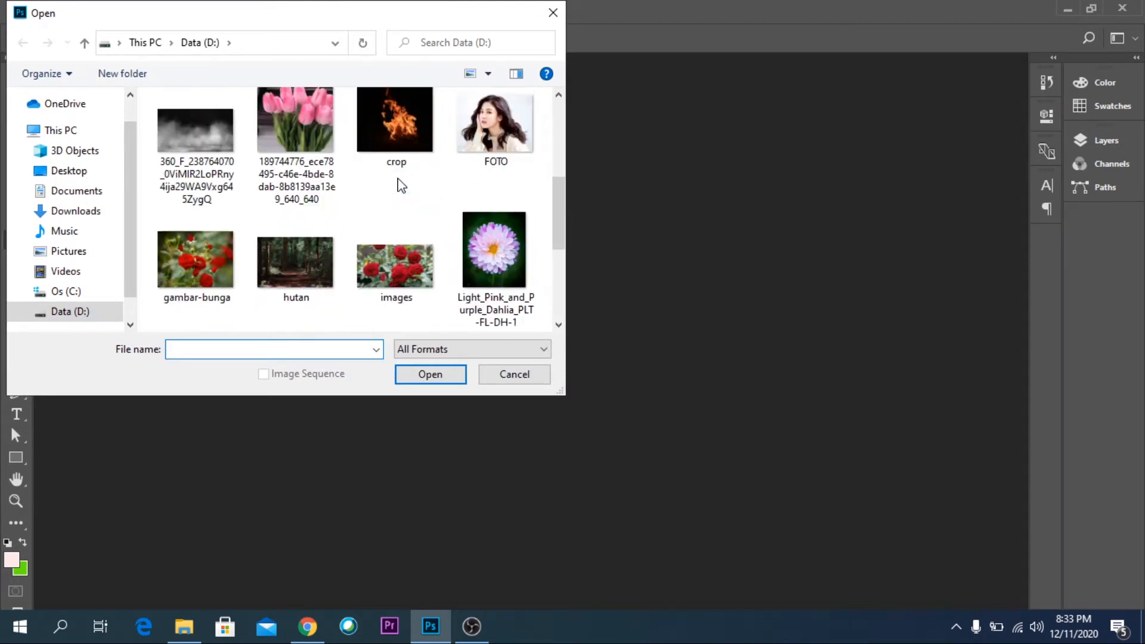
click(493, 162)
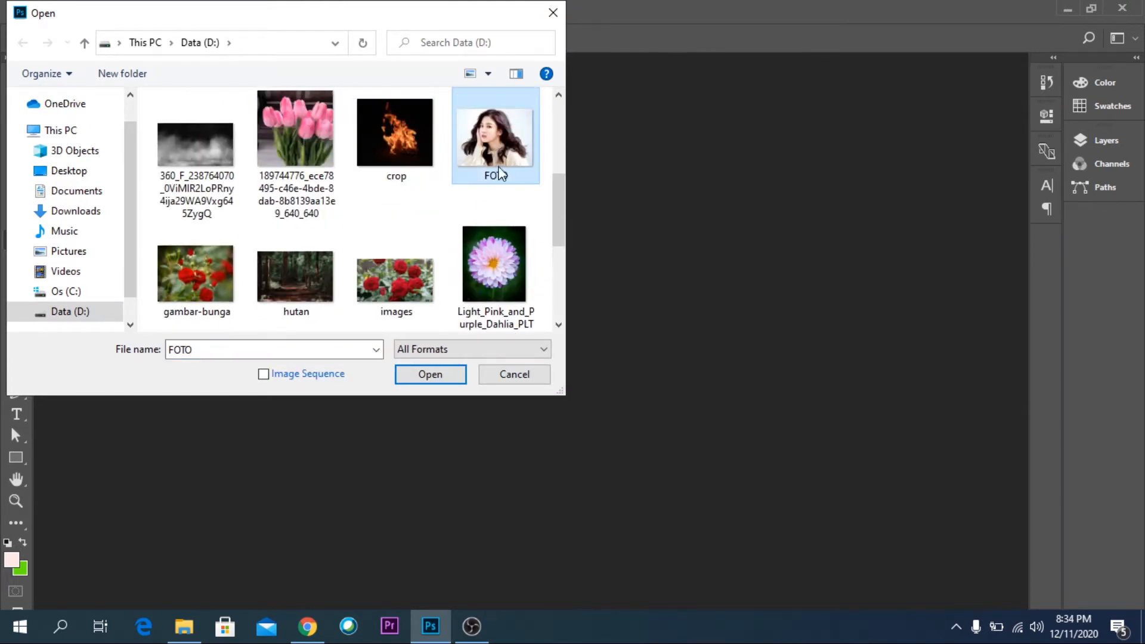
click(437, 375)
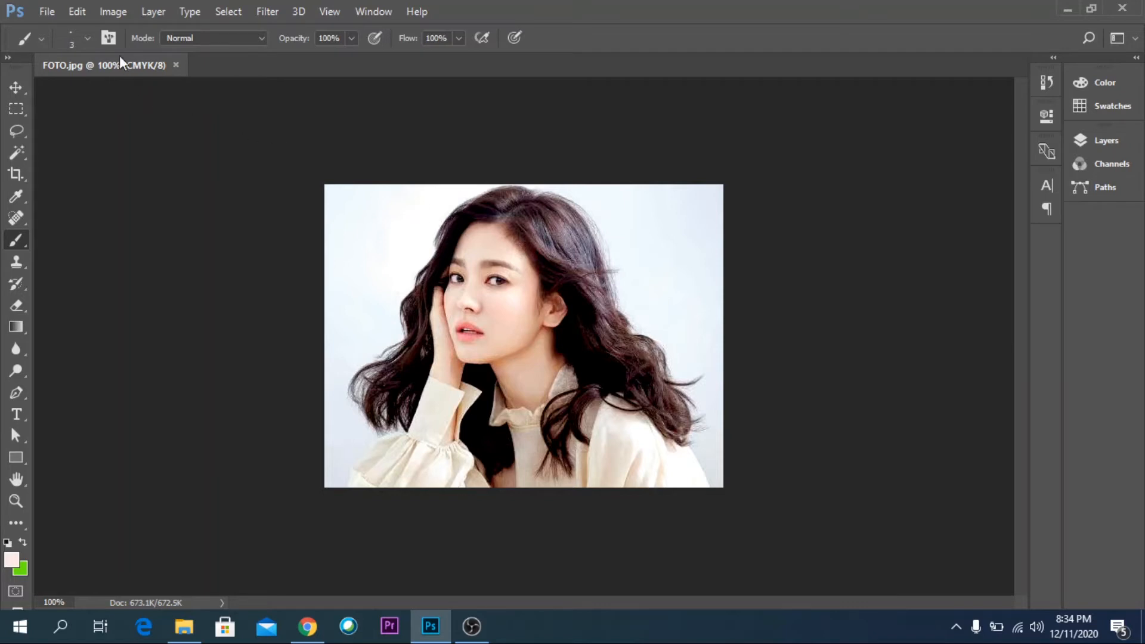
Step: Change the image size width unit to centimeters and resample the photo to a resolution of 300 pixels/inch
click(115, 11)
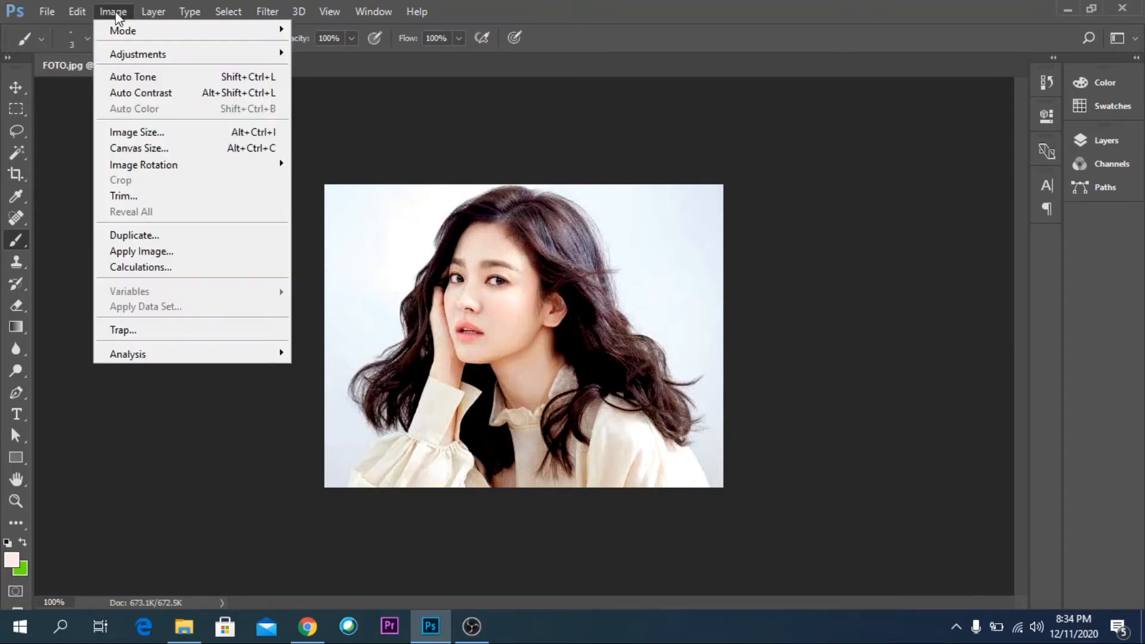
click(152, 132)
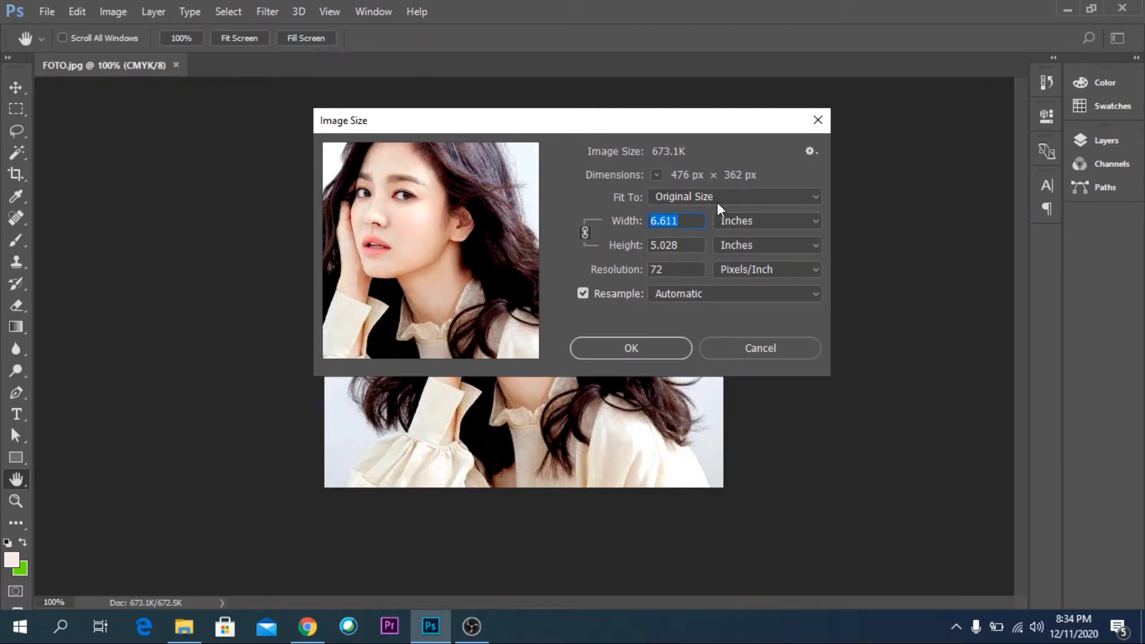
click(806, 221)
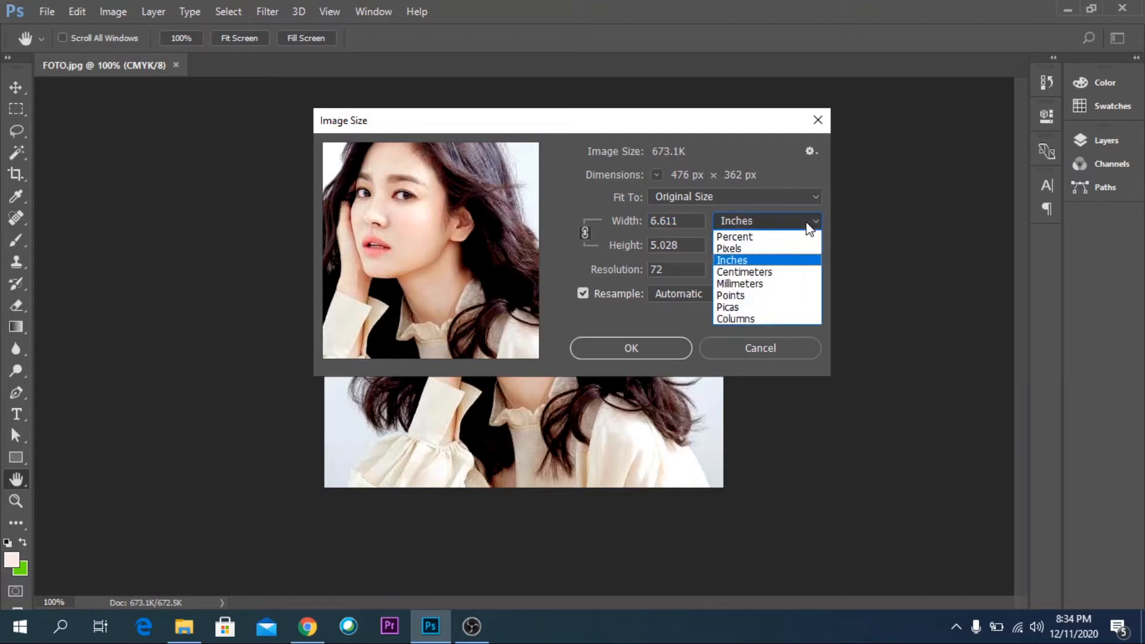
click(774, 273)
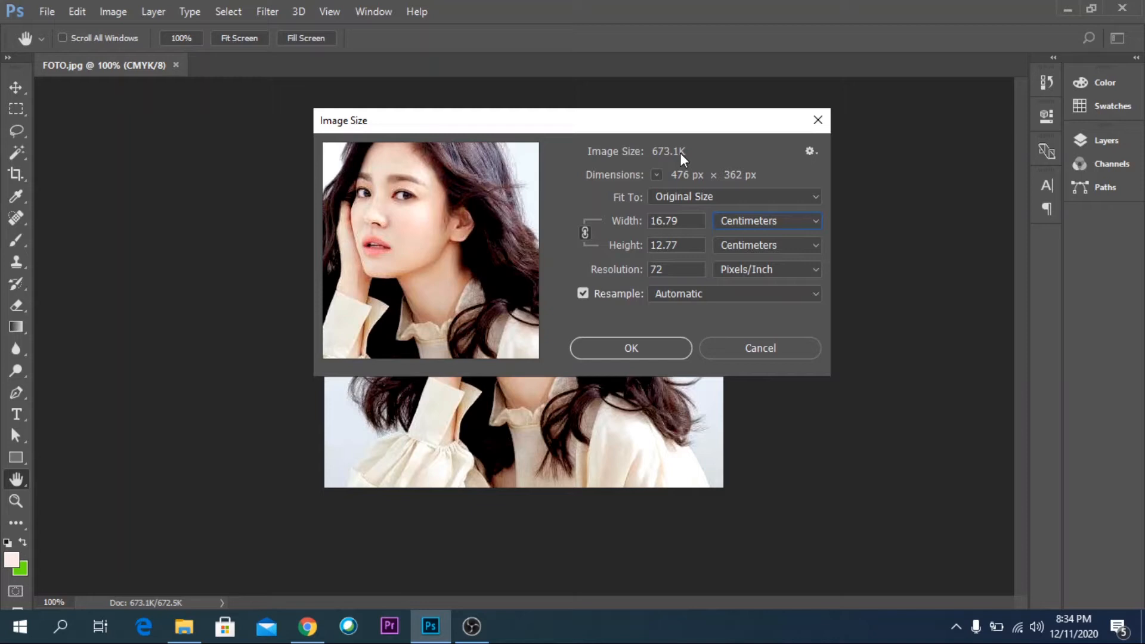
mouse_move(454, 208)
double_click(659, 269)
text(300)
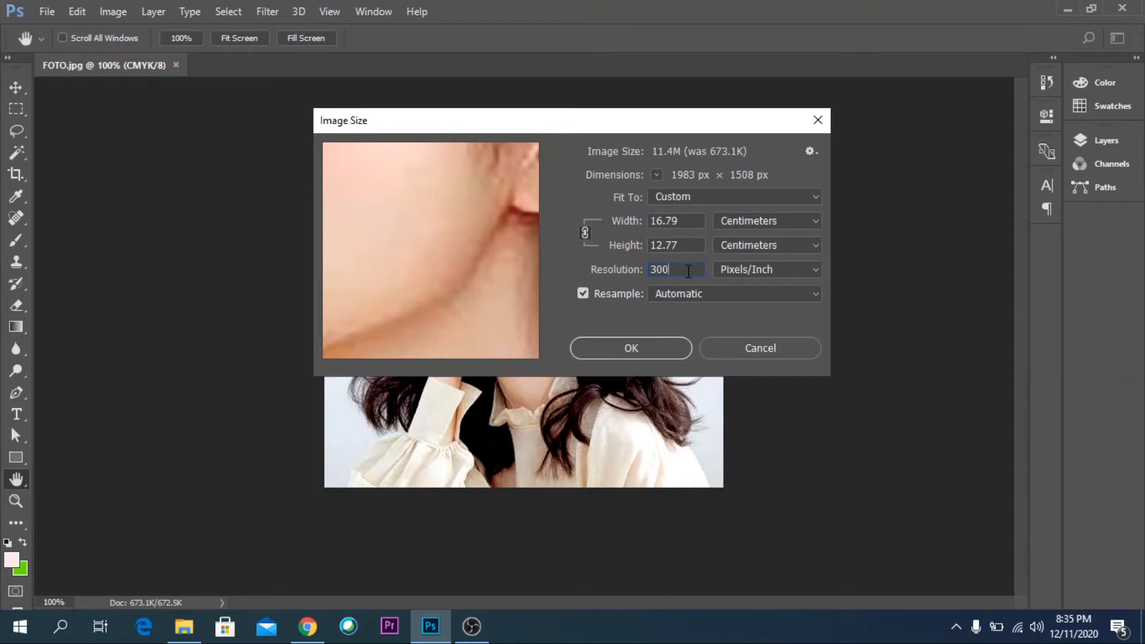
click(638, 347)
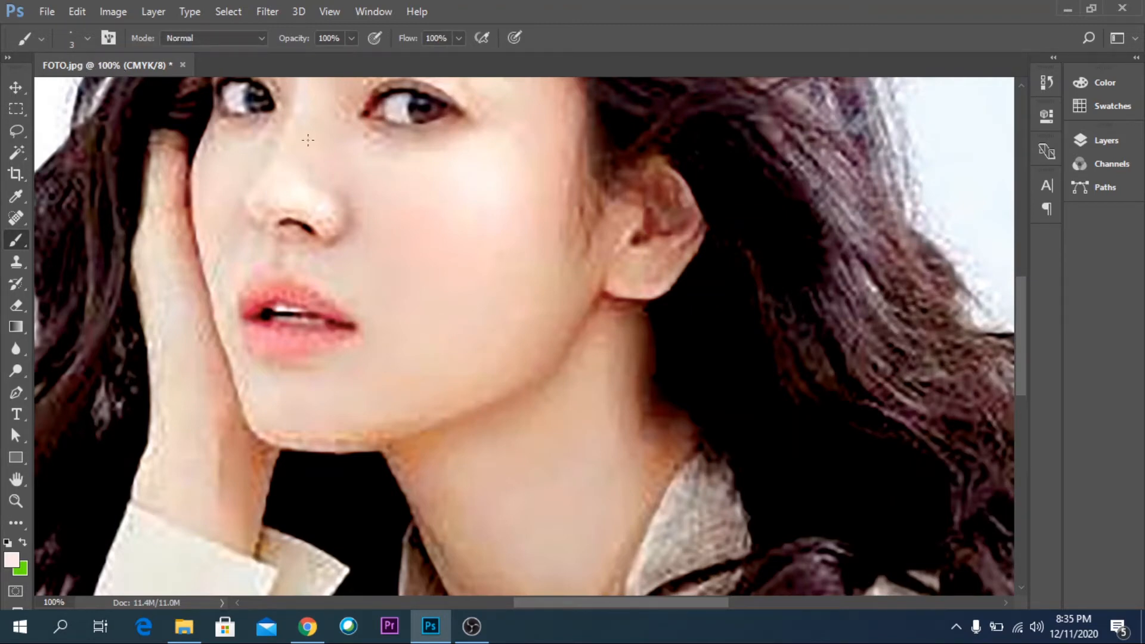
key(ctrl+minus)
key(ctrl+minus)
key(ctrl+minus)
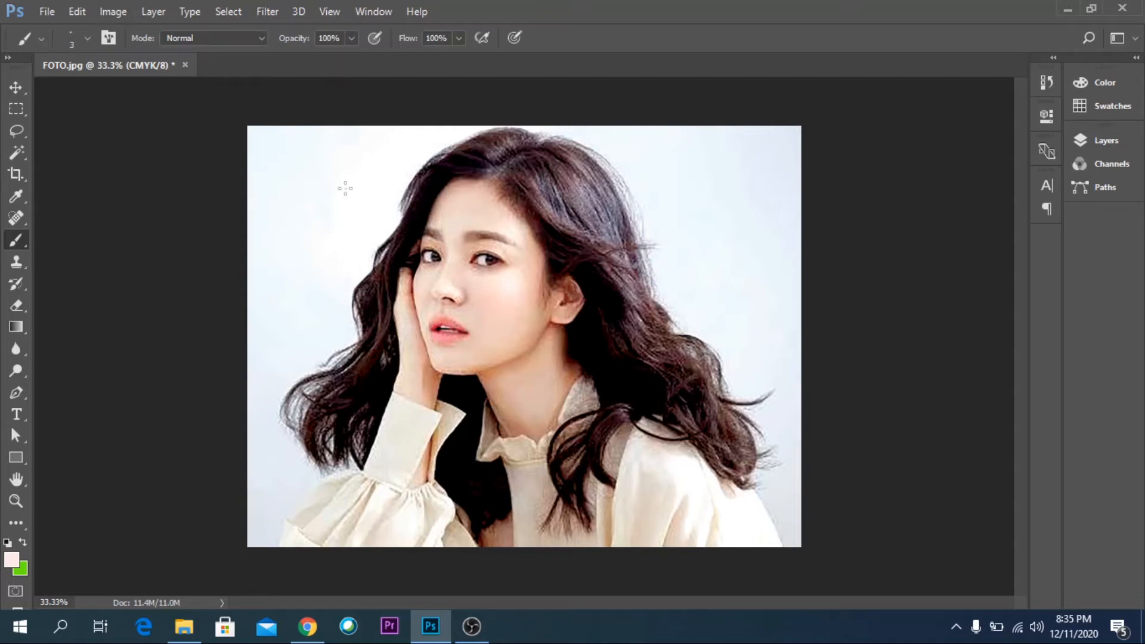
Step: Try resizing the photo to a width of 5 cm at a resolution of 72 pixels/inch
click(114, 12)
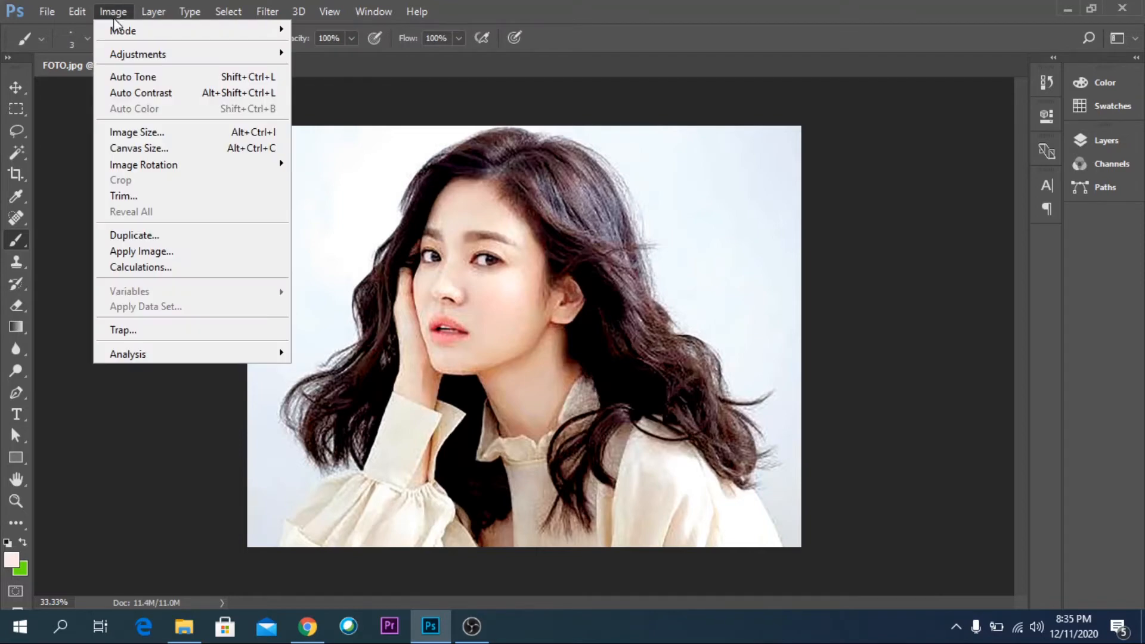
click(146, 132)
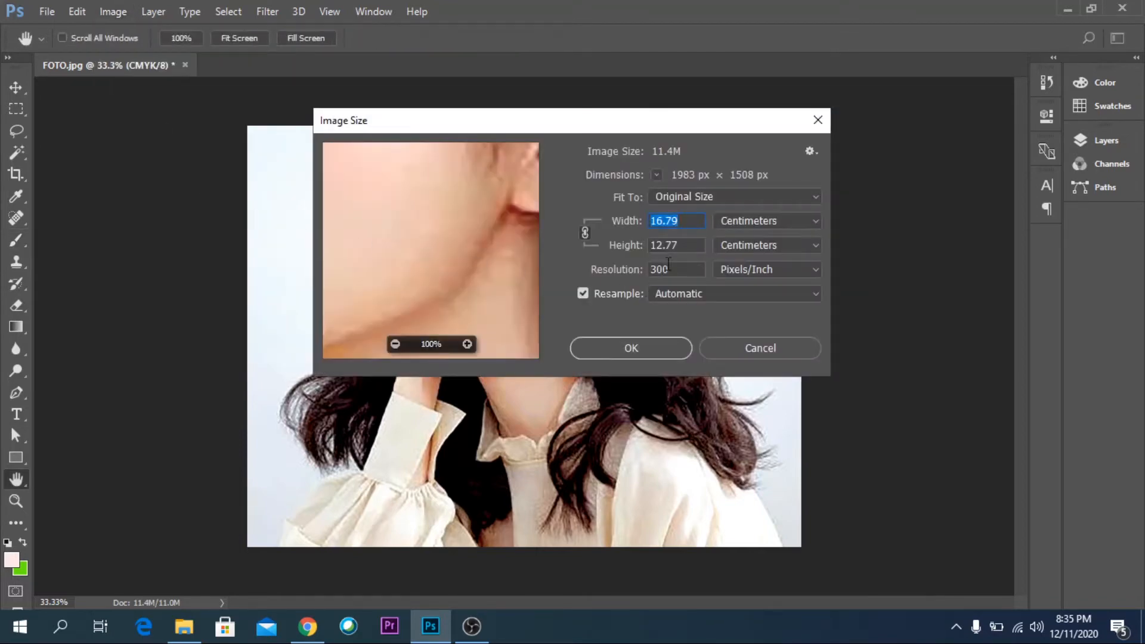
click(694, 273)
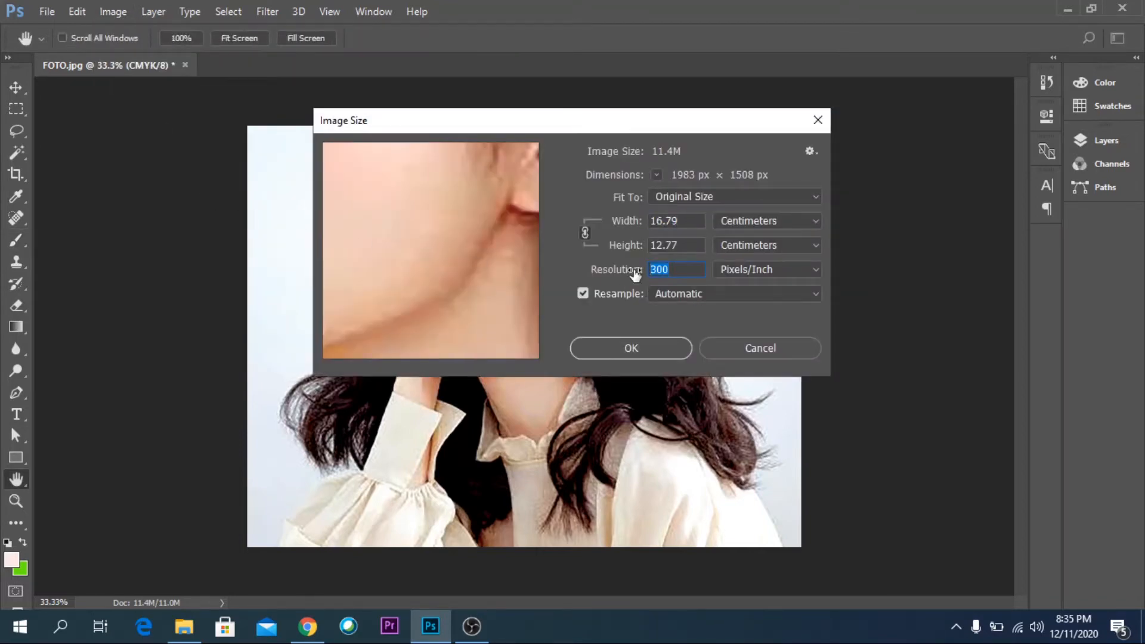
text(72)
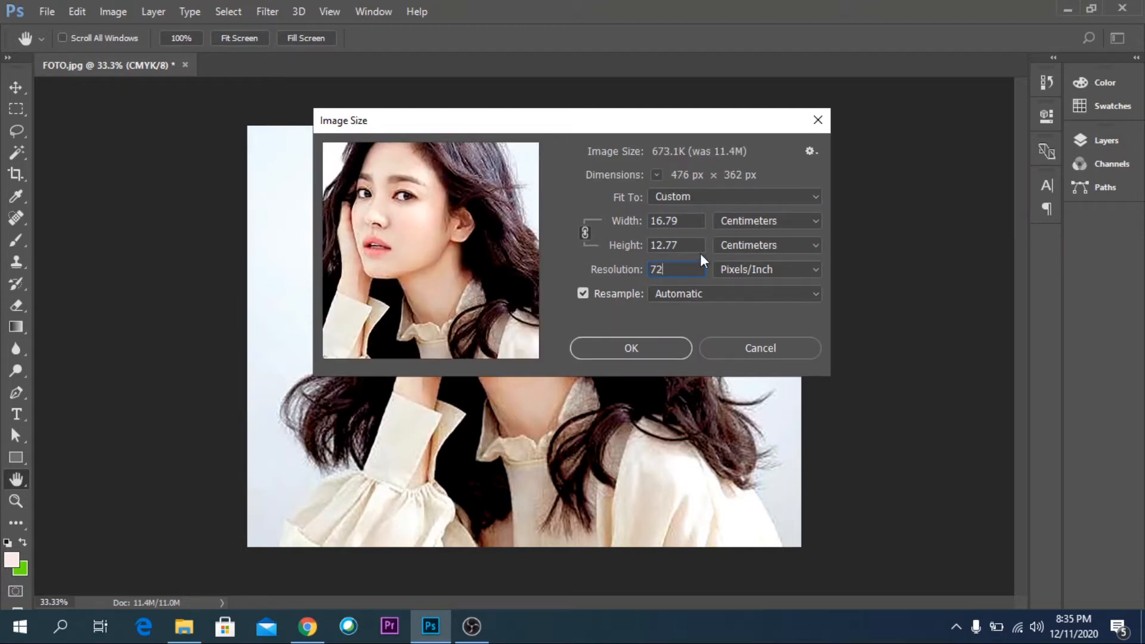
click(668, 222)
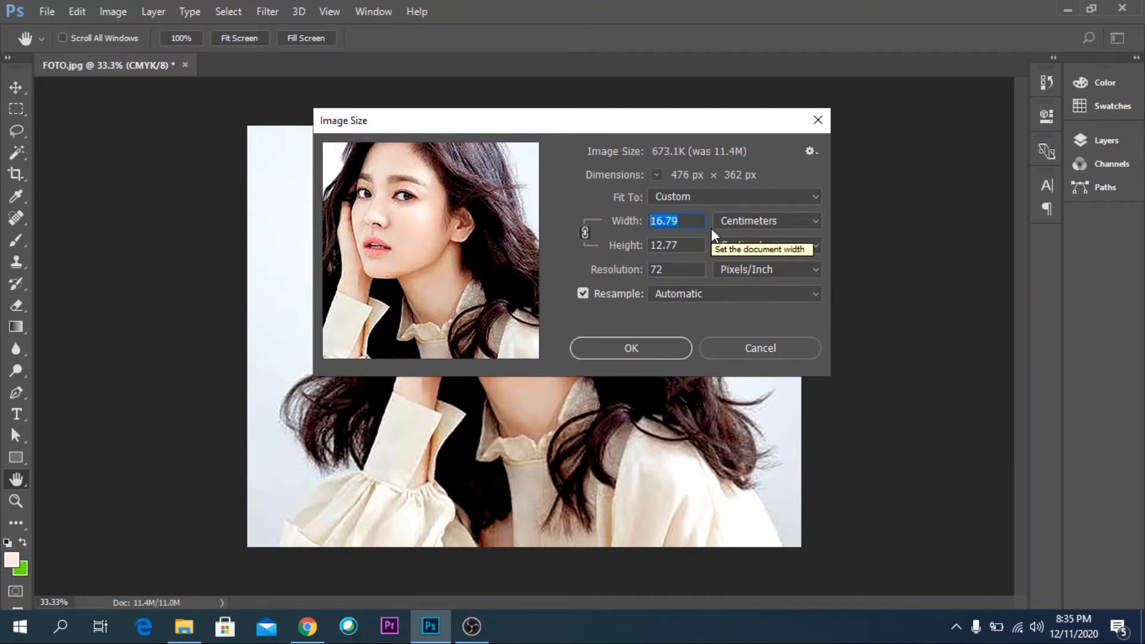
text(5)
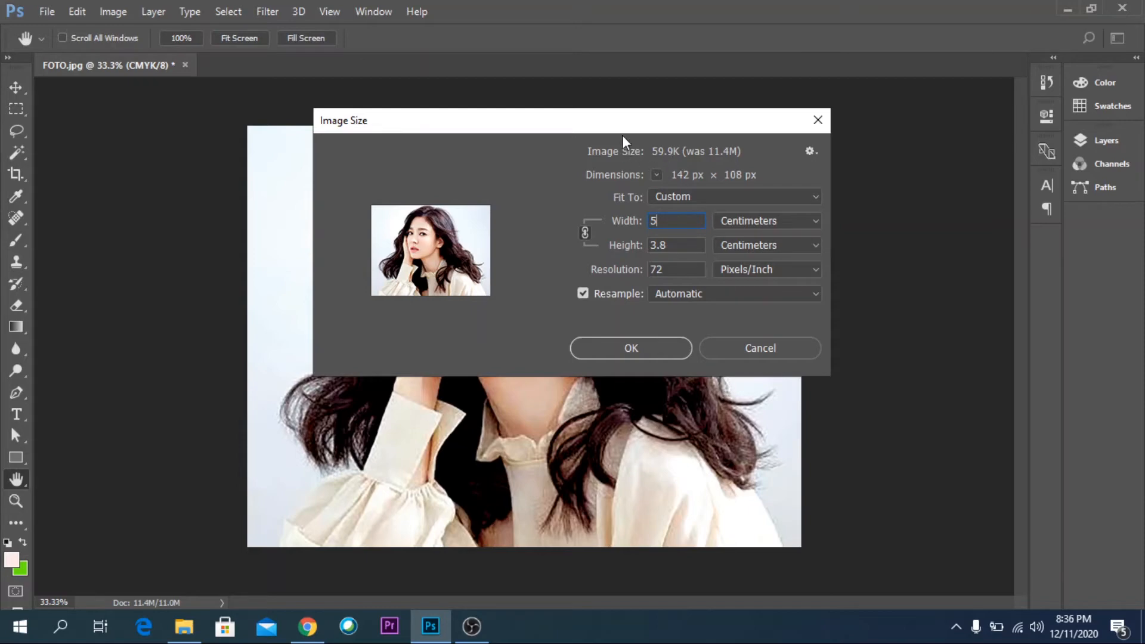
click(641, 349)
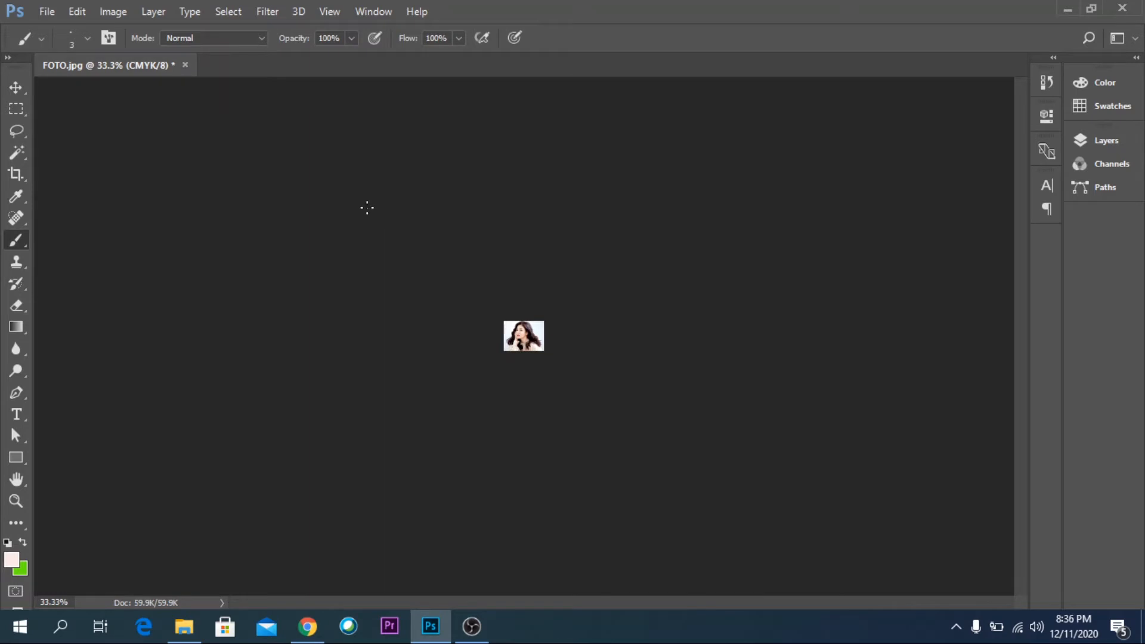
key(ctrl+plus)
key(ctrl+plus)
key(ctrl+plus)
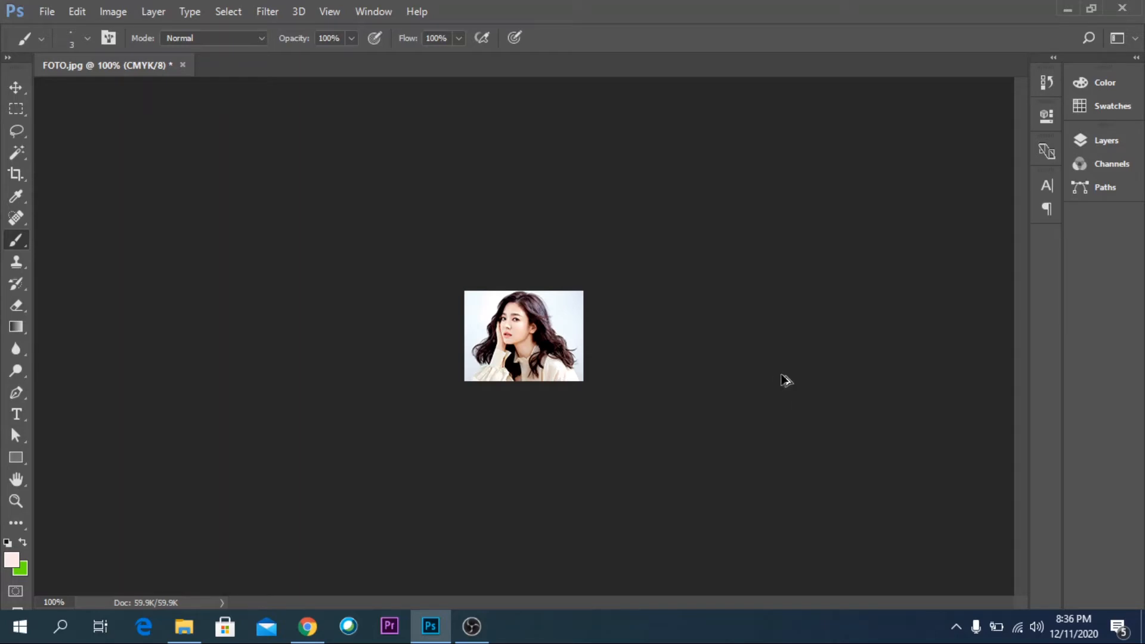
Step: Undo the last image resize
key(ctrl+alt+z)
key(ctrl+0)
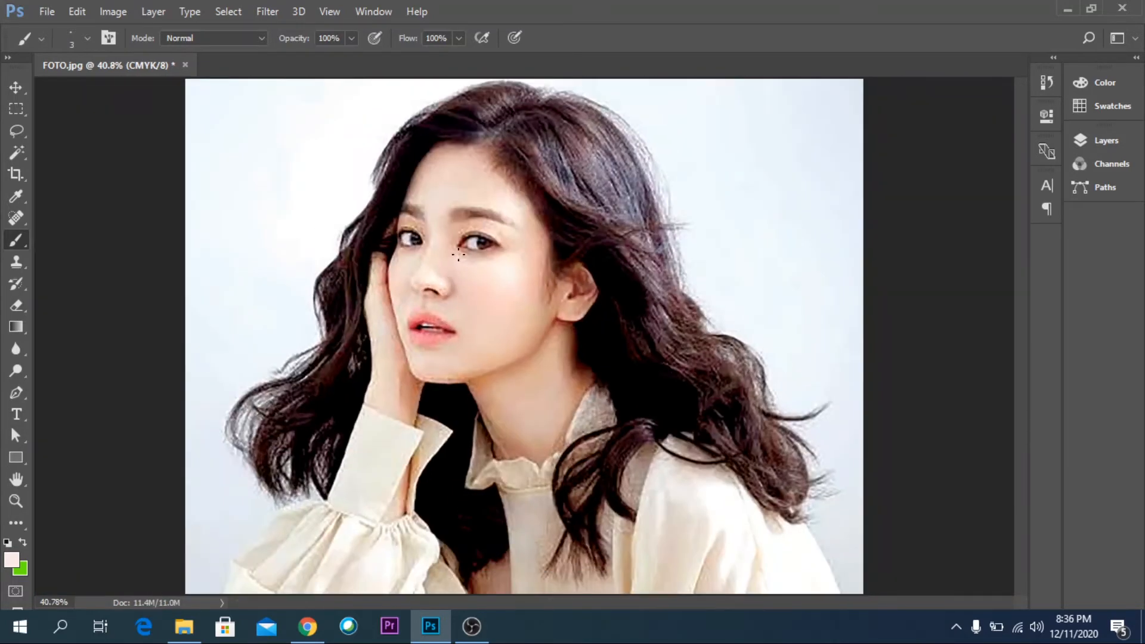
Step: Set the canvas size to extend relatively by 2 cm in width and 2 cm in height
click(109, 15)
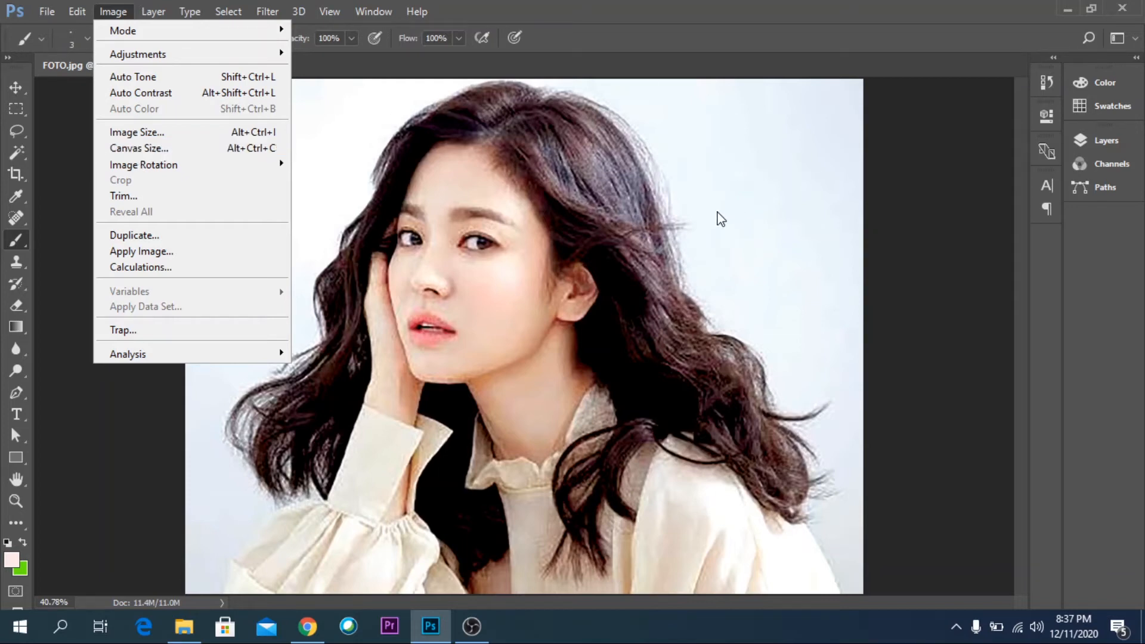
click(177, 147)
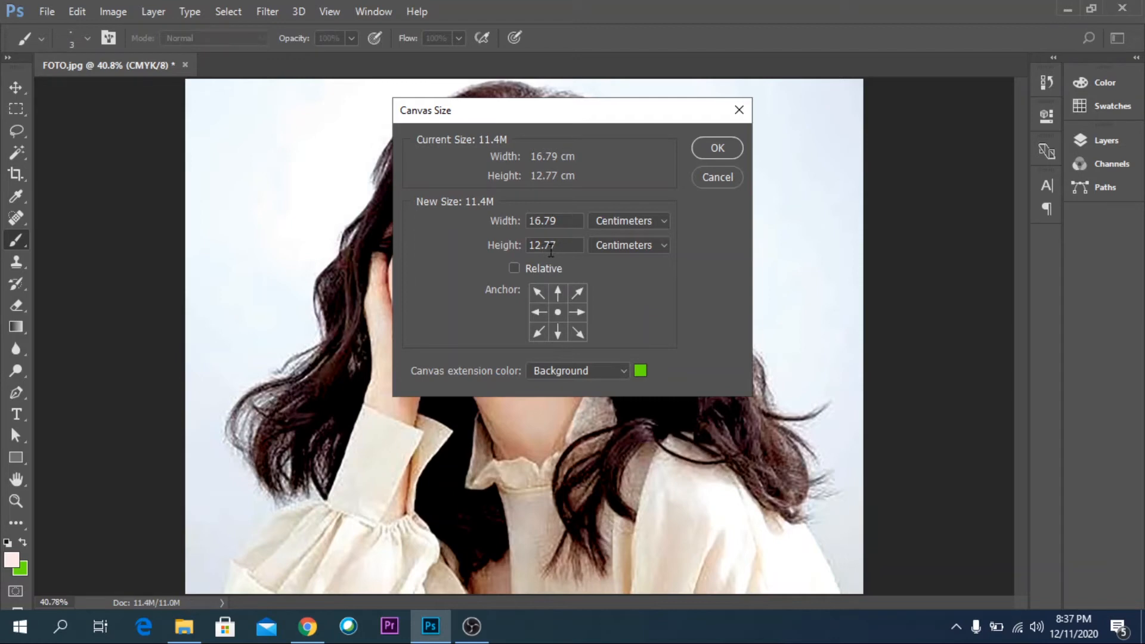
drag(706, 105, 716, 105)
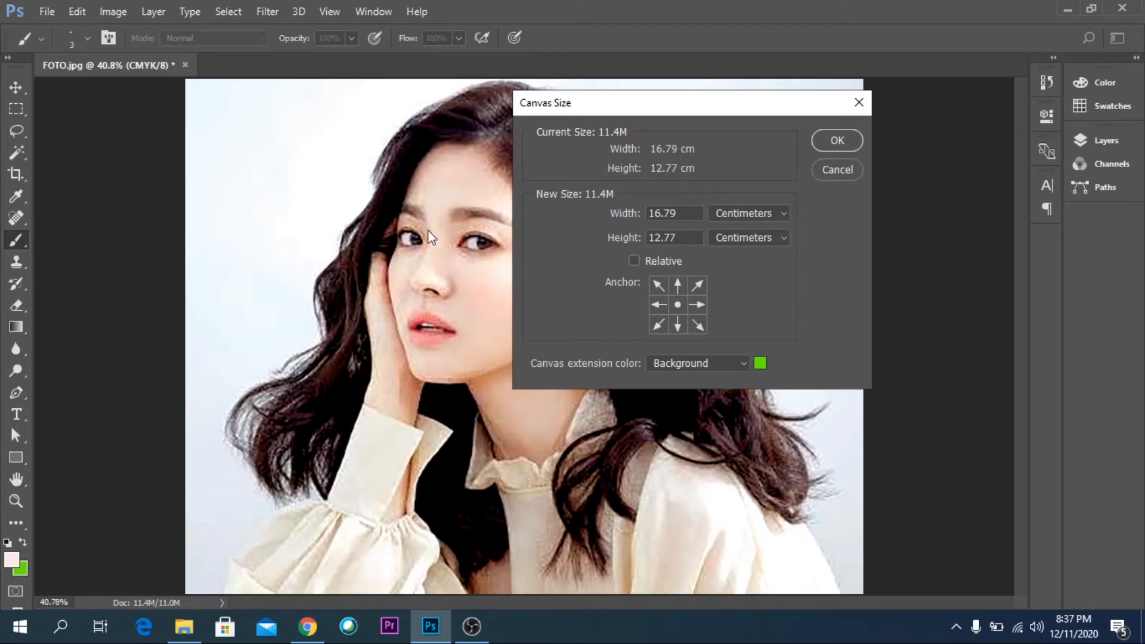
click(635, 260)
click(668, 216)
text(2)
click(670, 239)
text(2)
Step: Set the canvas extension color to black and apply the new canvas size to frame the photo
click(760, 364)
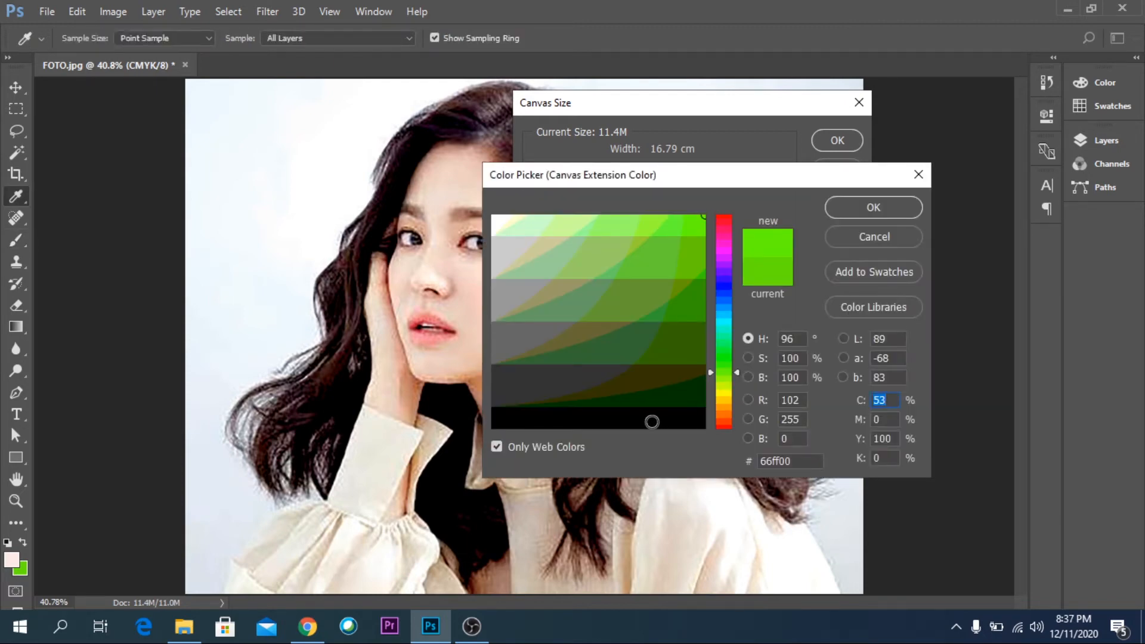
click(645, 423)
click(873, 209)
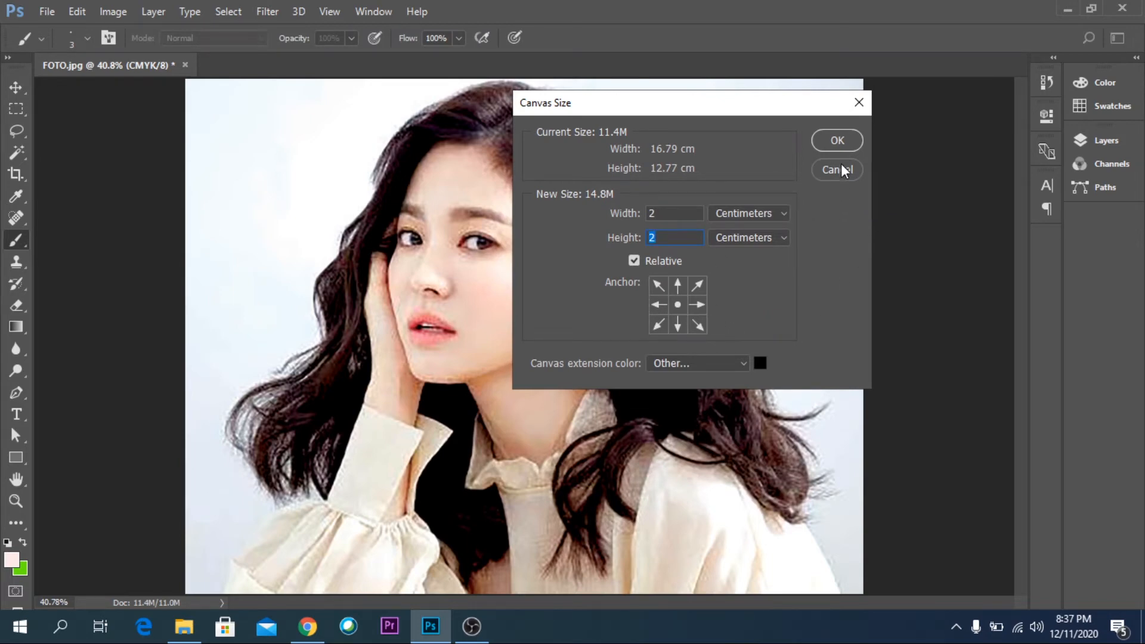
click(839, 141)
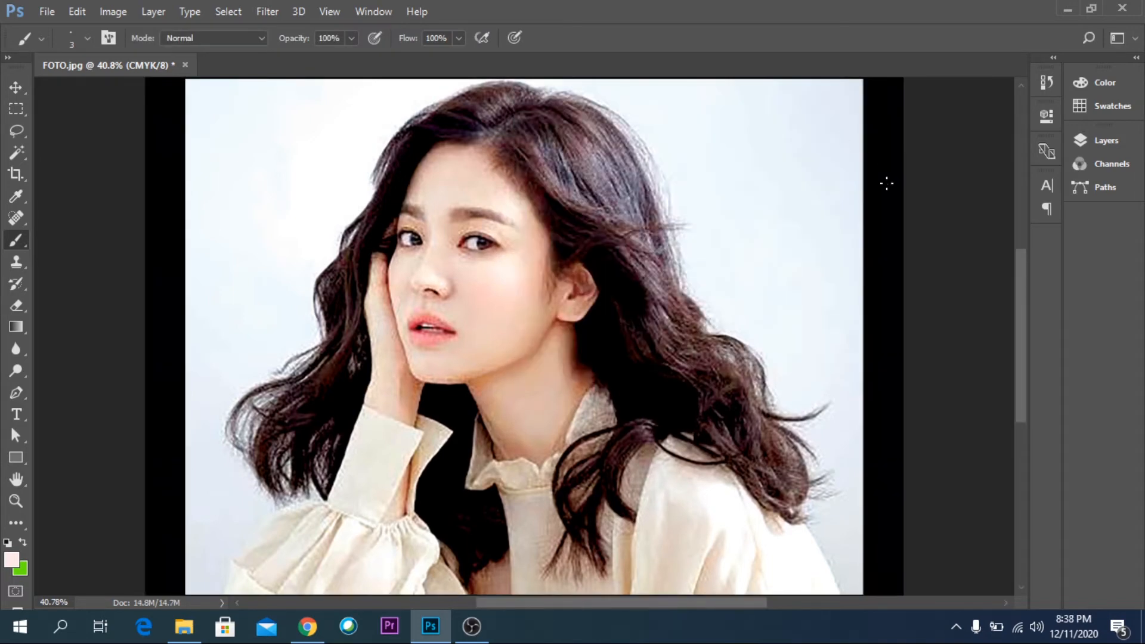
key(ctrl+0)
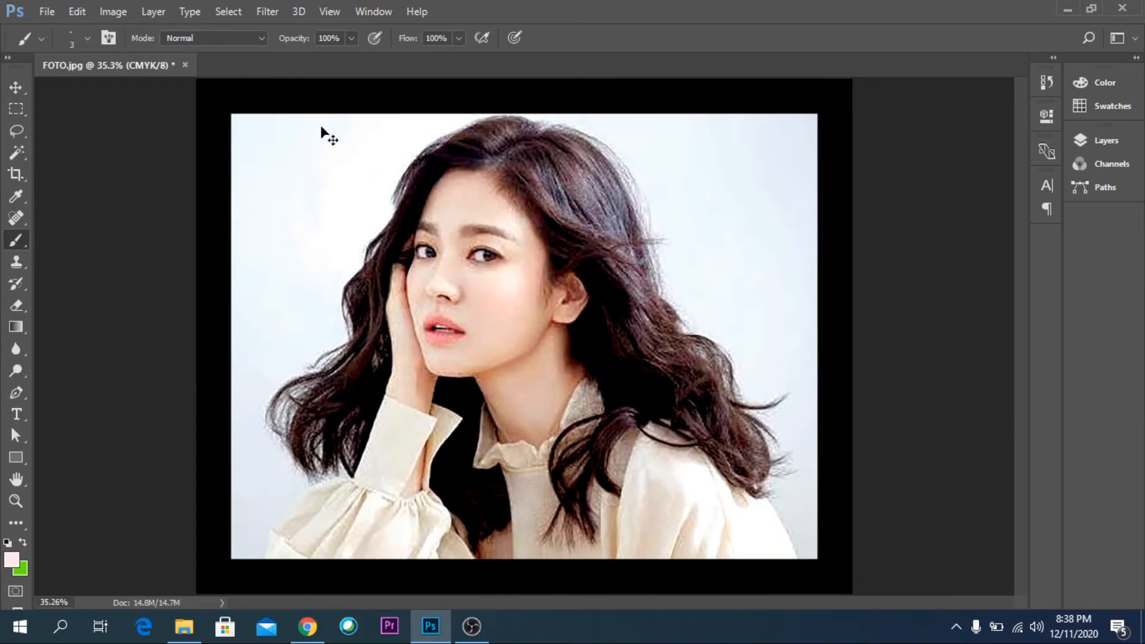
key(ctrl+minus)
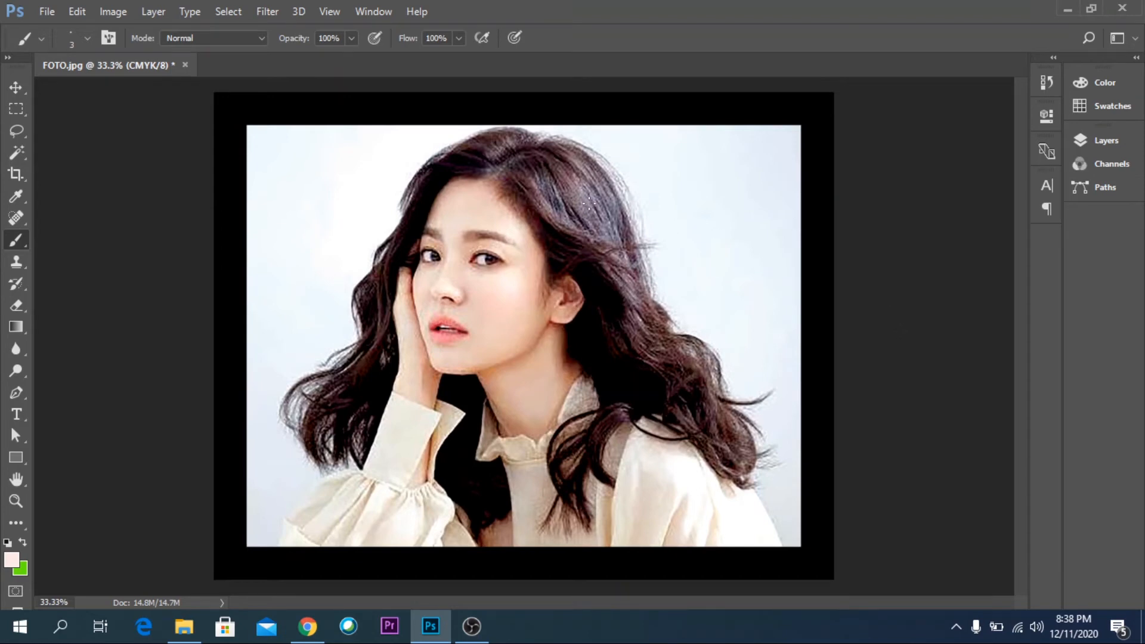
Step: Open the prewed image from the Data (D:) drive
click(48, 12)
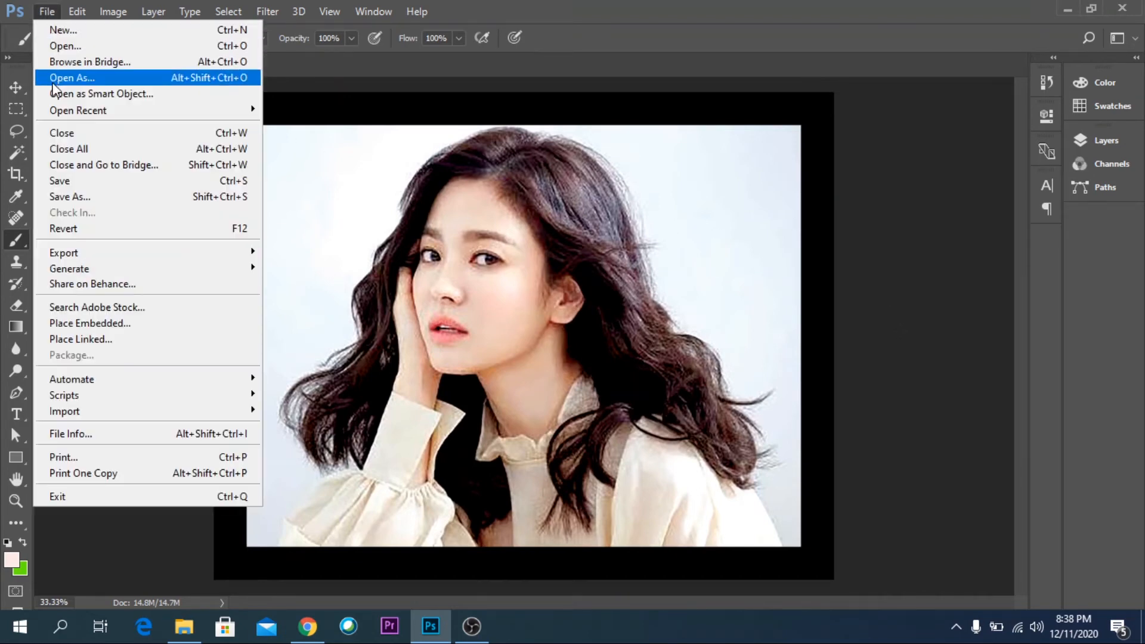
click(66, 53)
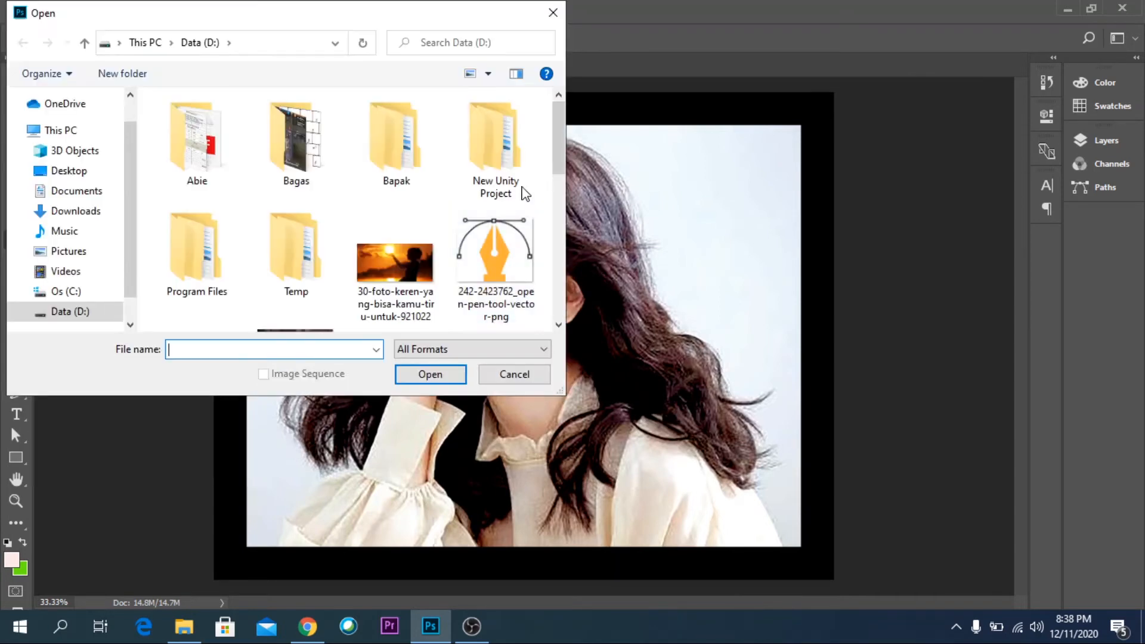
drag(561, 130, 557, 262)
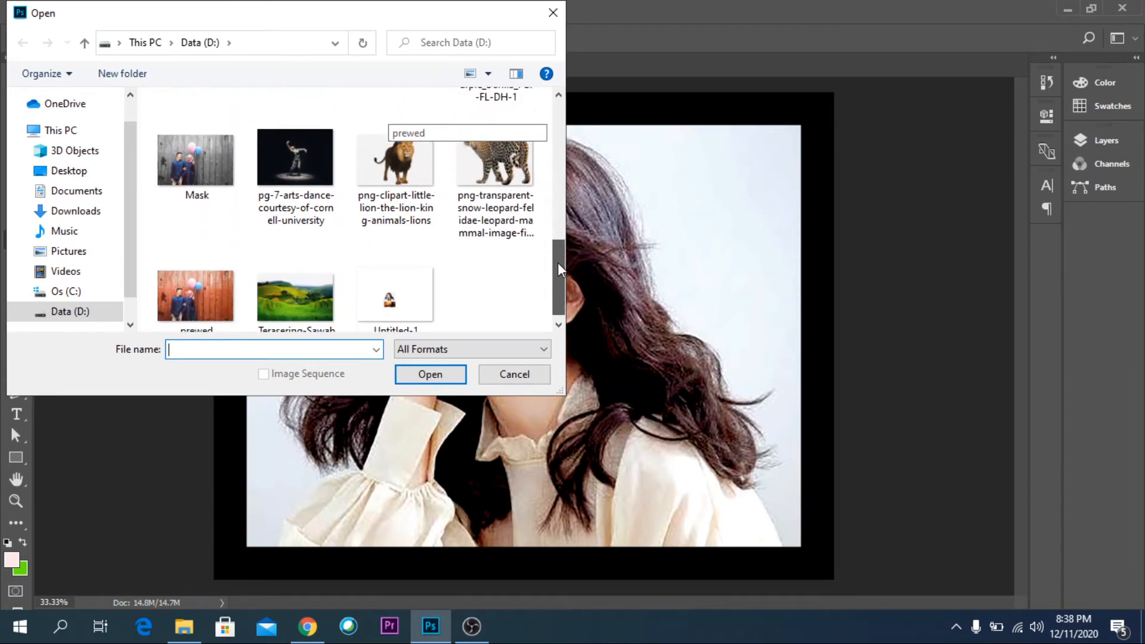
click(186, 290)
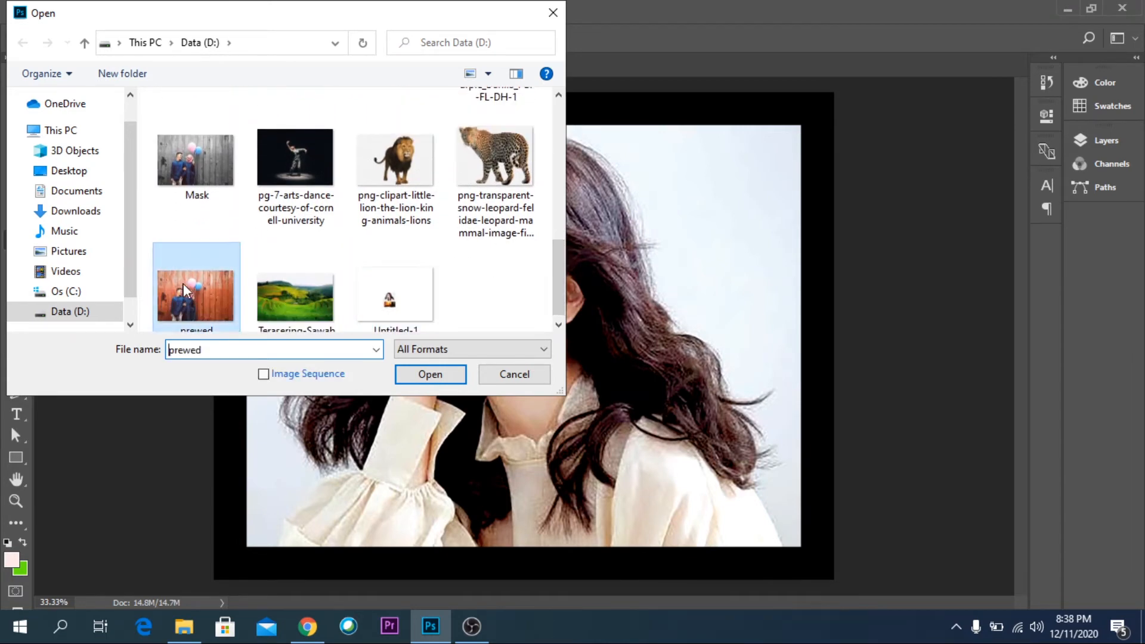
click(430, 375)
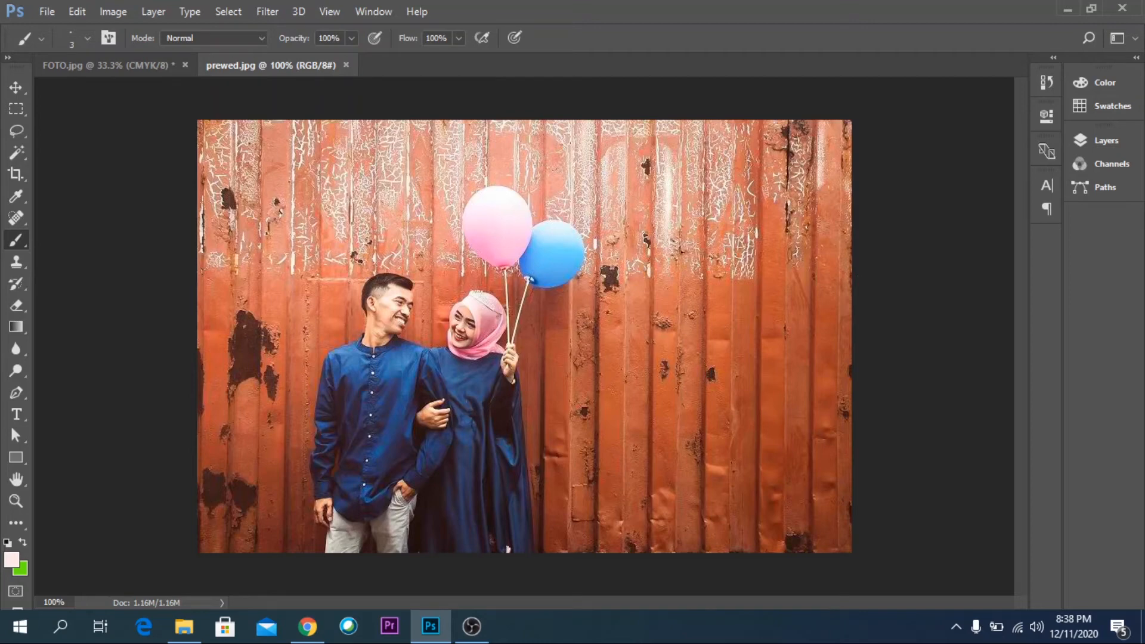
Step: Open the canvas size settings for the prewed image, turn off relative sizing and copy the current canvas width
click(111, 13)
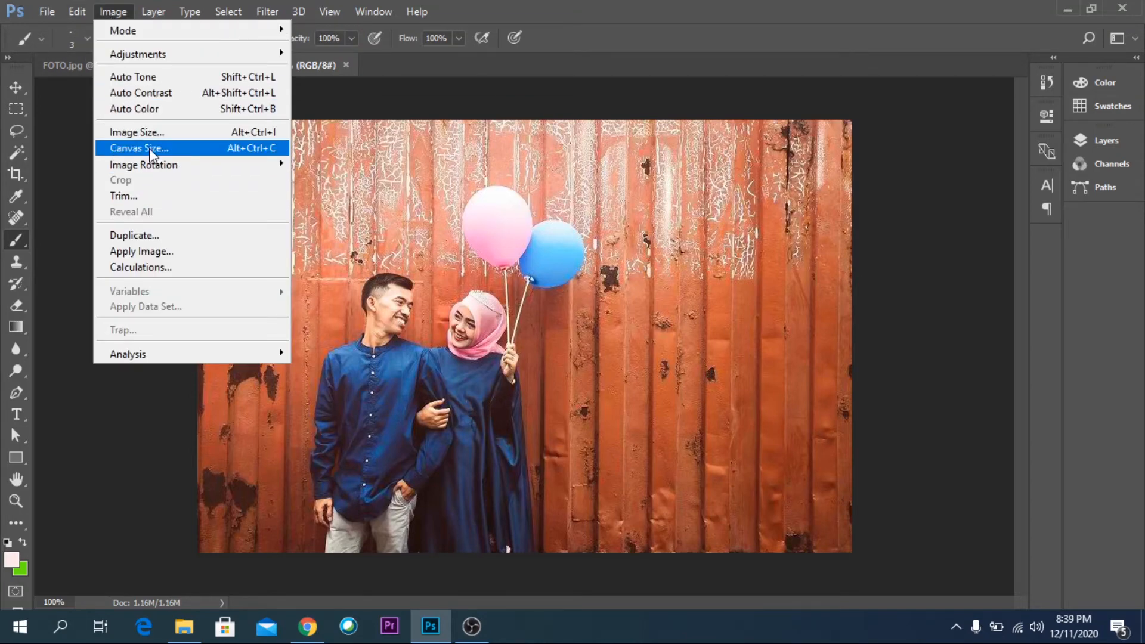
click(150, 154)
click(633, 263)
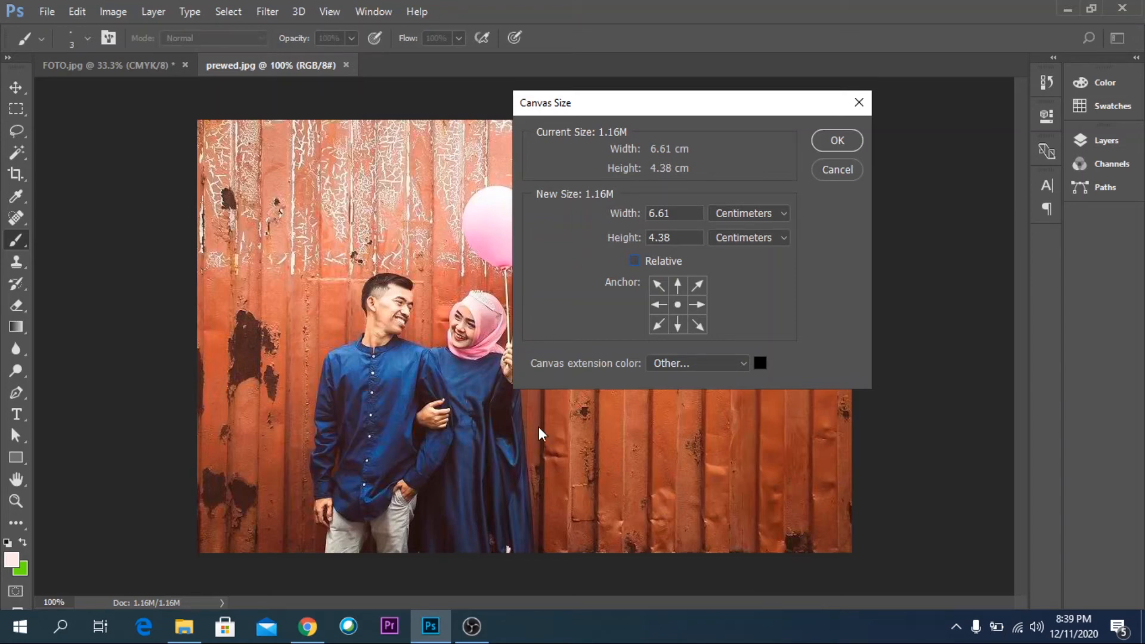
click(668, 215)
key(ctrl+c)
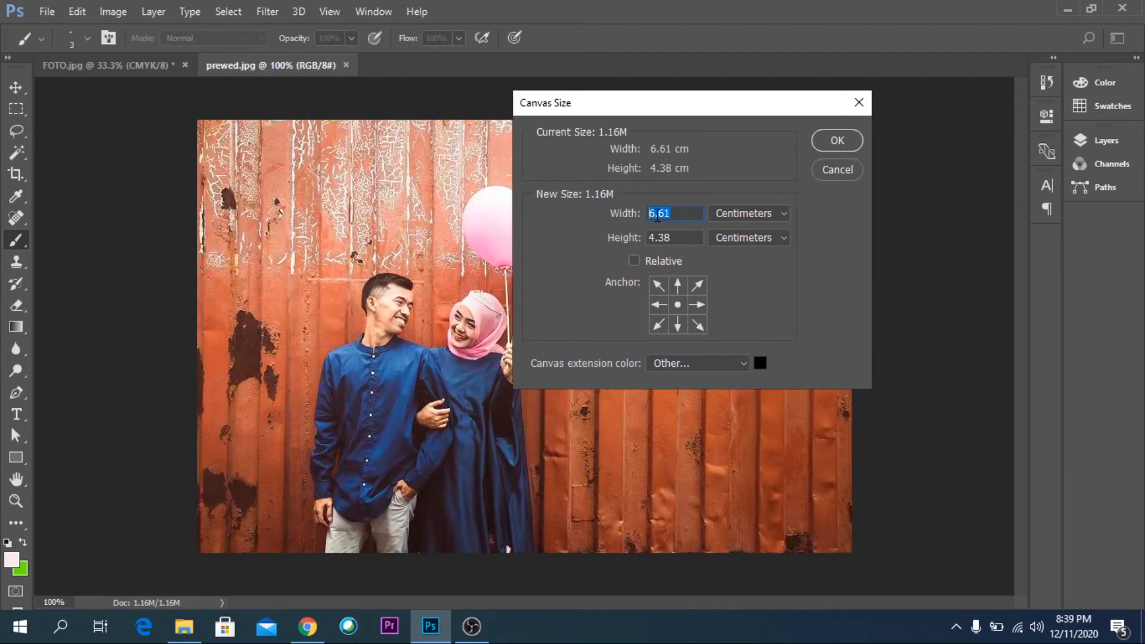
right_click(669, 229)
click(690, 268)
Step: Extend the canvas relatively by the copied 6.61 cm in width, anchored at the middle right, and apply it
click(634, 261)
click(669, 213)
right_click(664, 214)
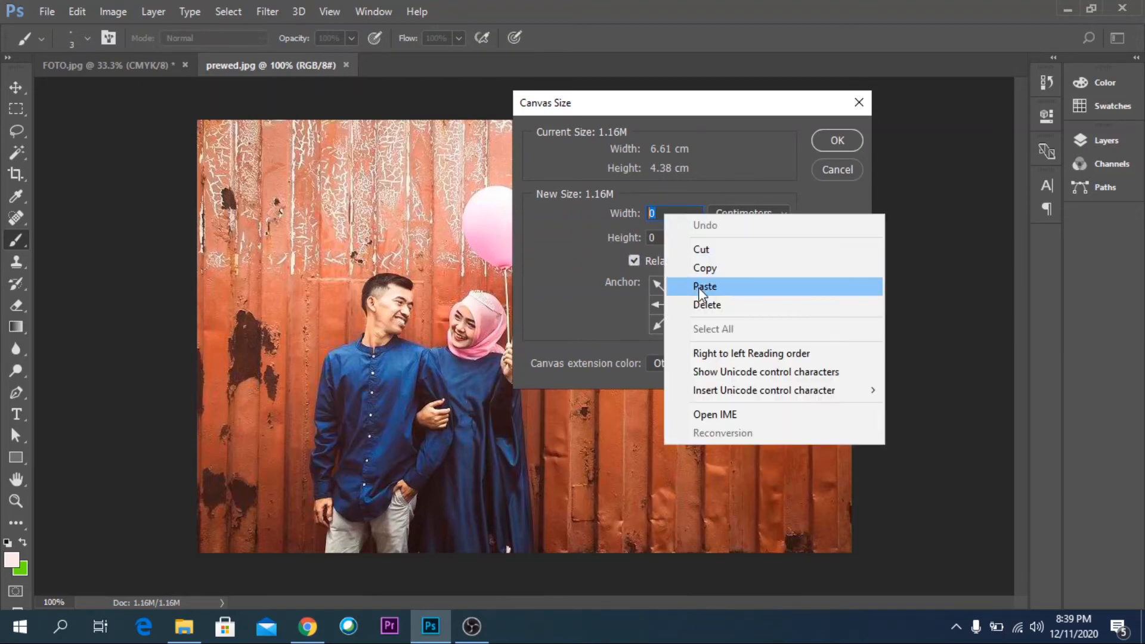
click(699, 288)
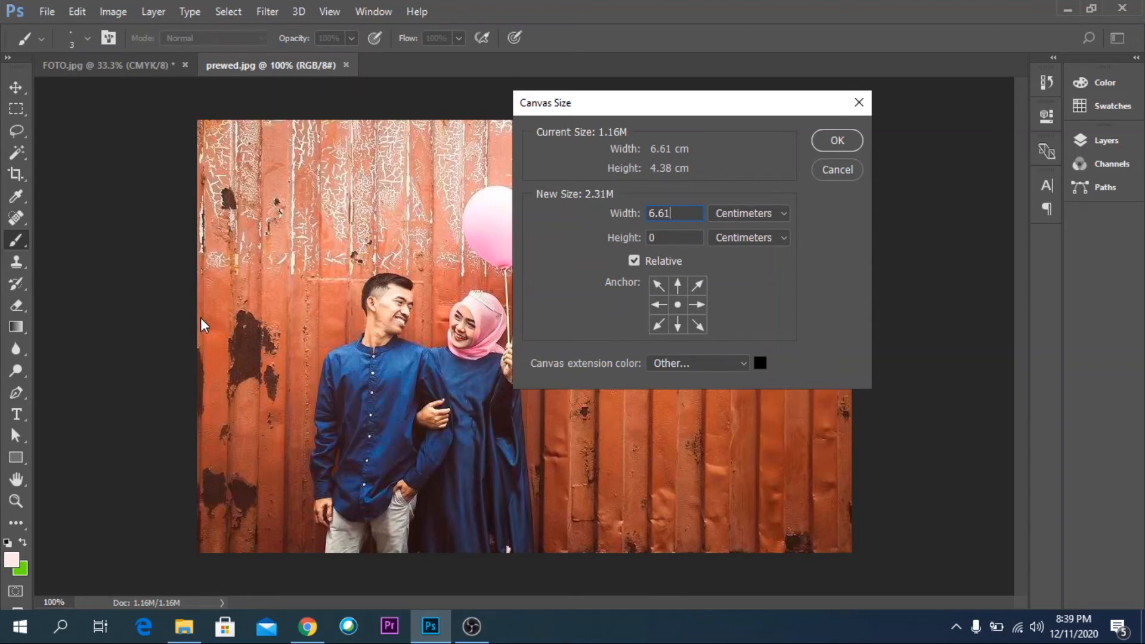
click(701, 305)
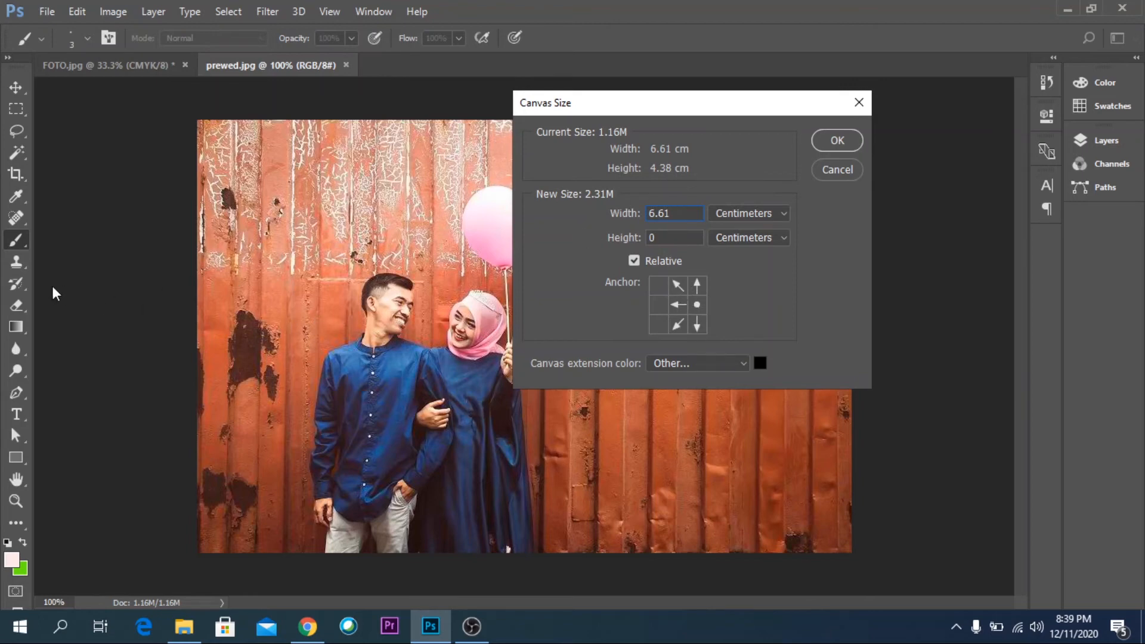
click(836, 142)
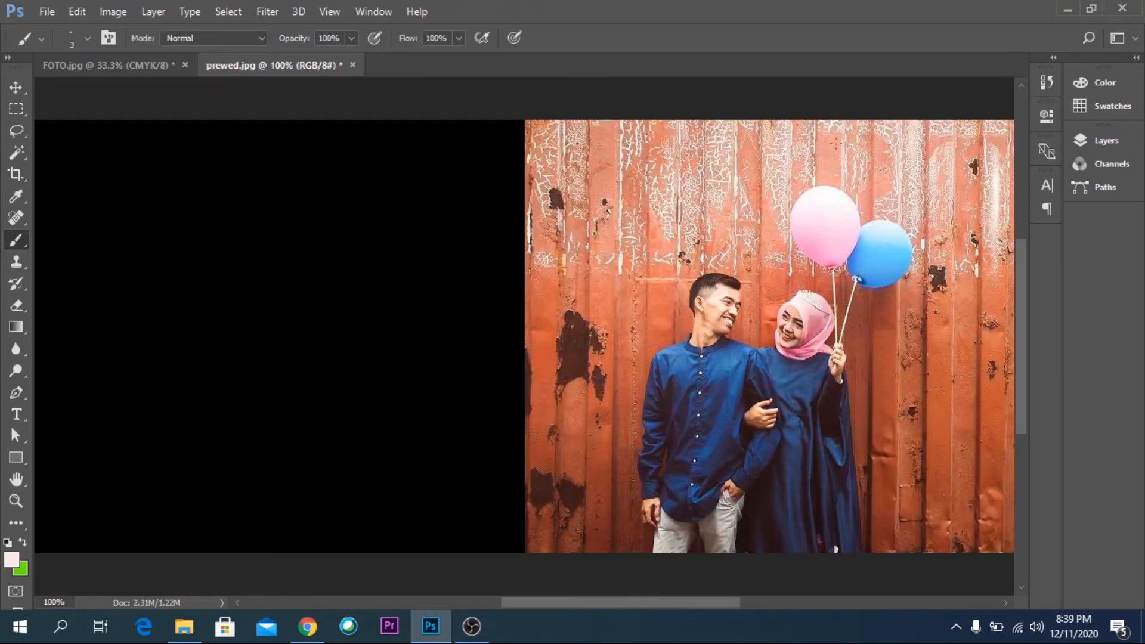
Step: Add the text "Undangan" at 12 pt on the black canvas area beside the photo
key(ctrl+minus)
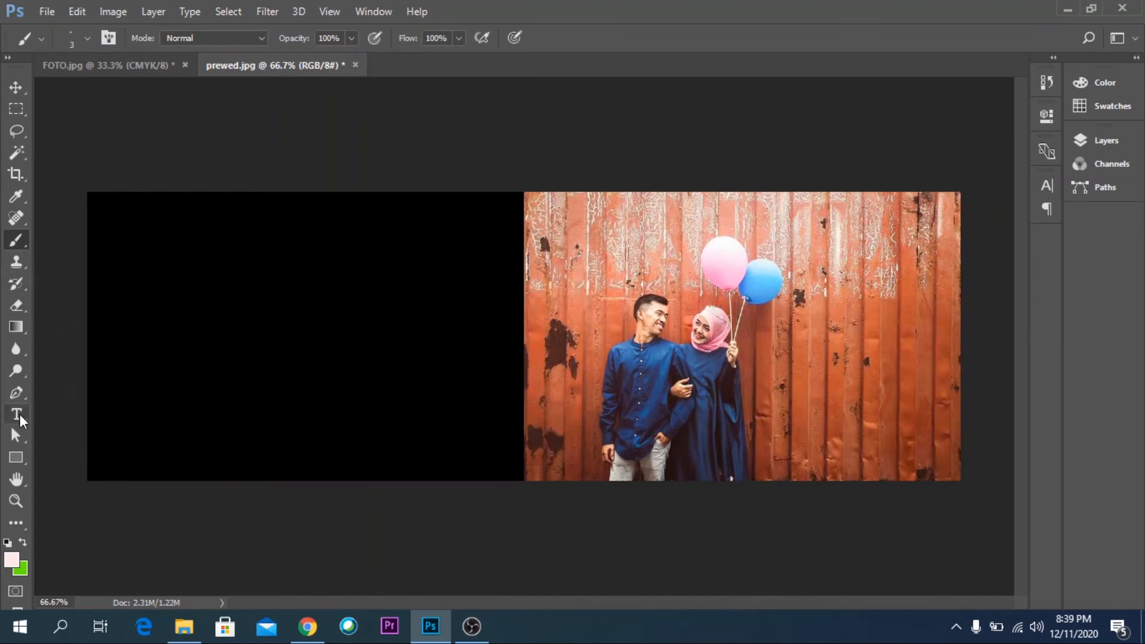
click(18, 415)
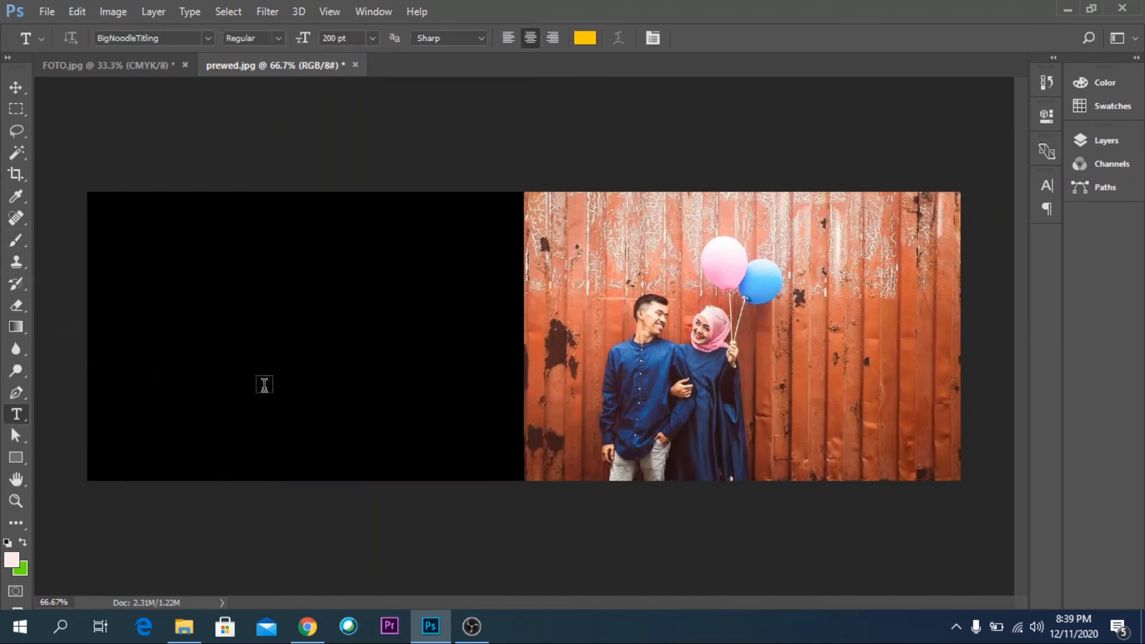
click(223, 344)
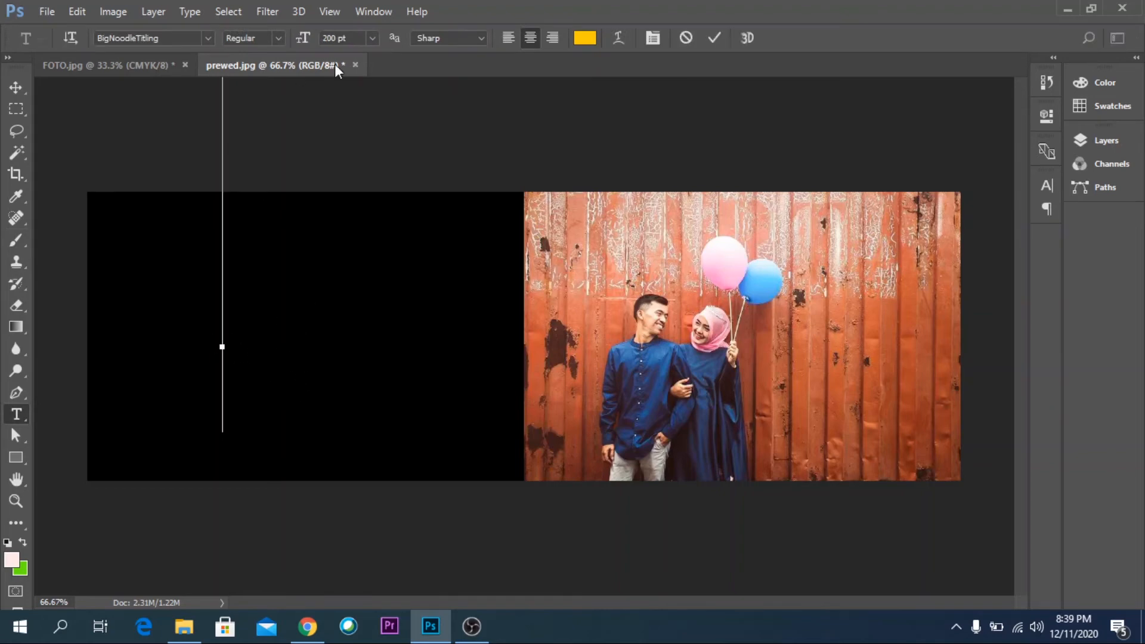
click(372, 37)
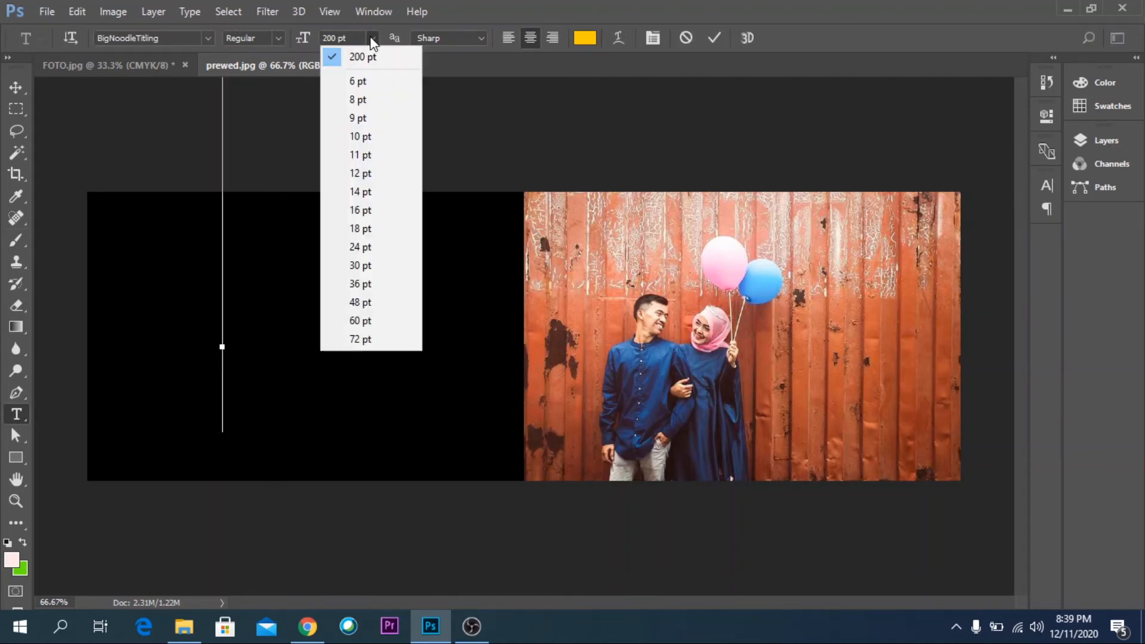
click(360, 174)
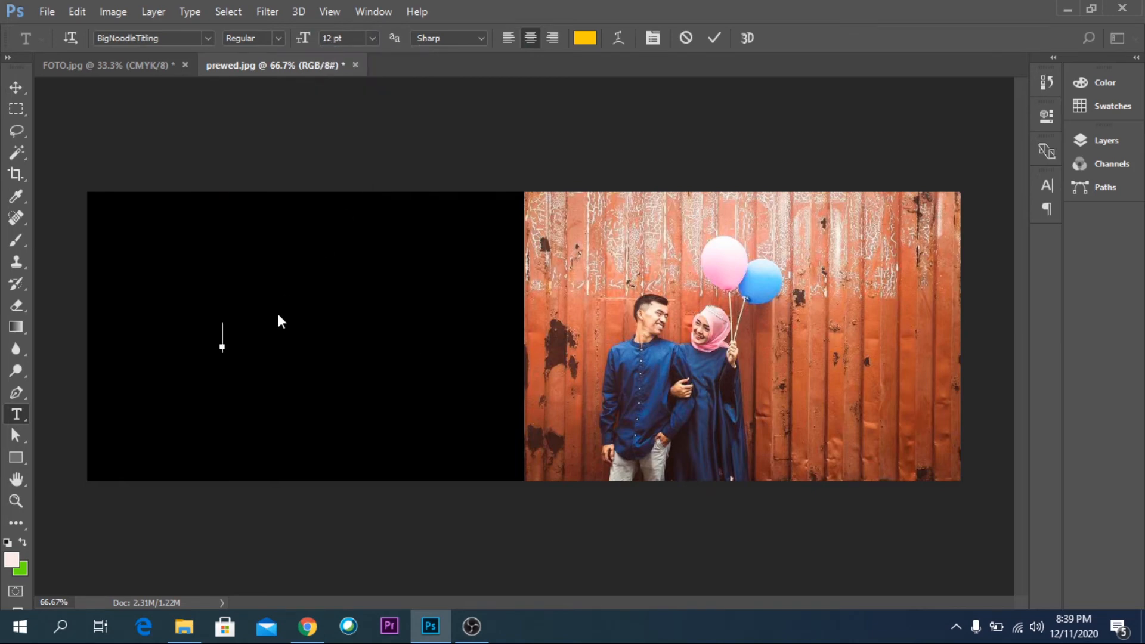
text(UNDANG)
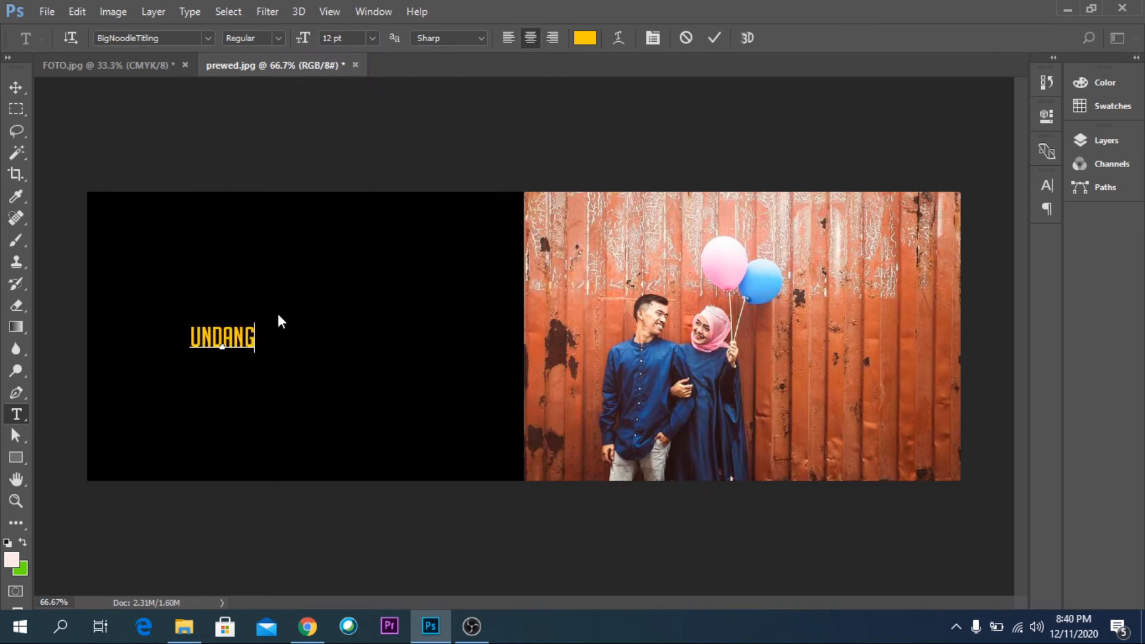
text(AN)
click(25, 93)
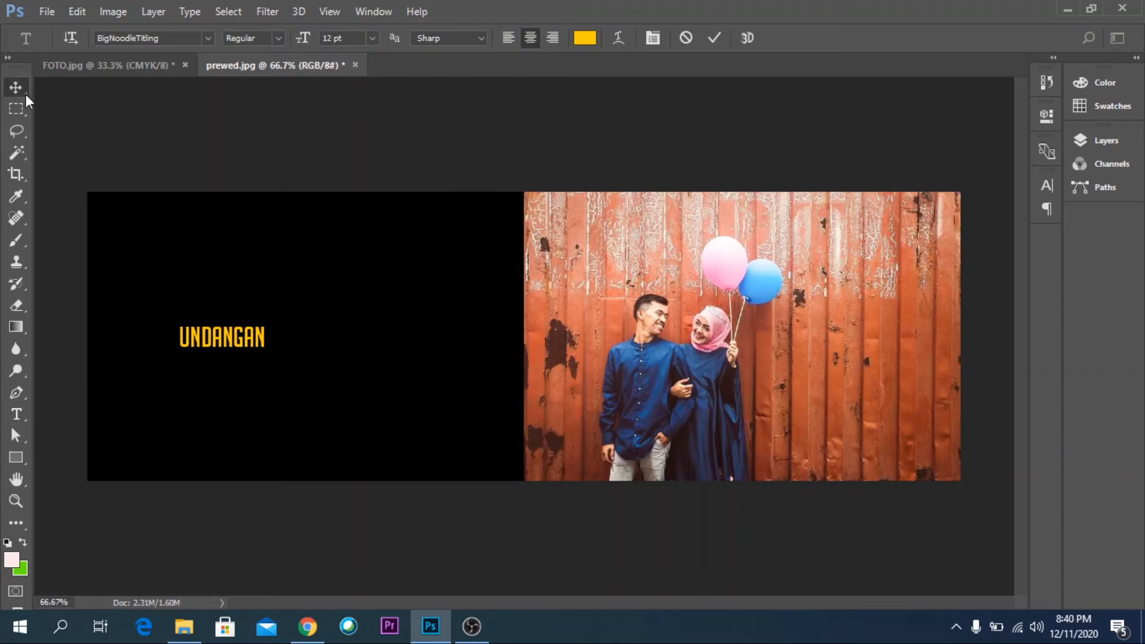
Step: Change the Undangan text to the Brush Script Std font at 18 pt
click(1079, 141)
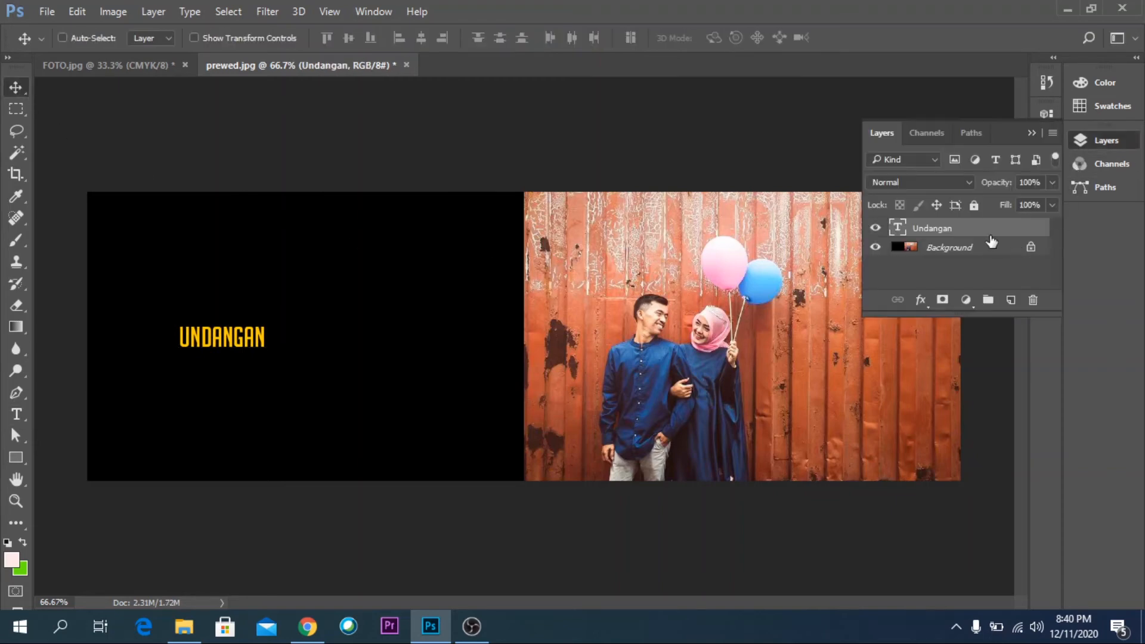
double_click(897, 227)
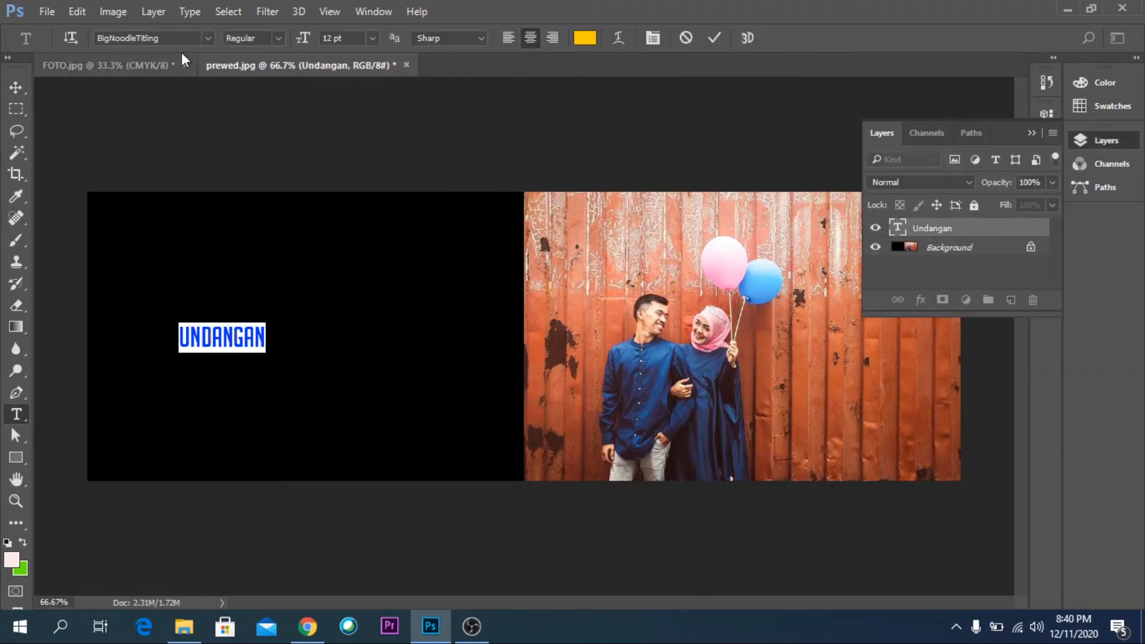
click(207, 38)
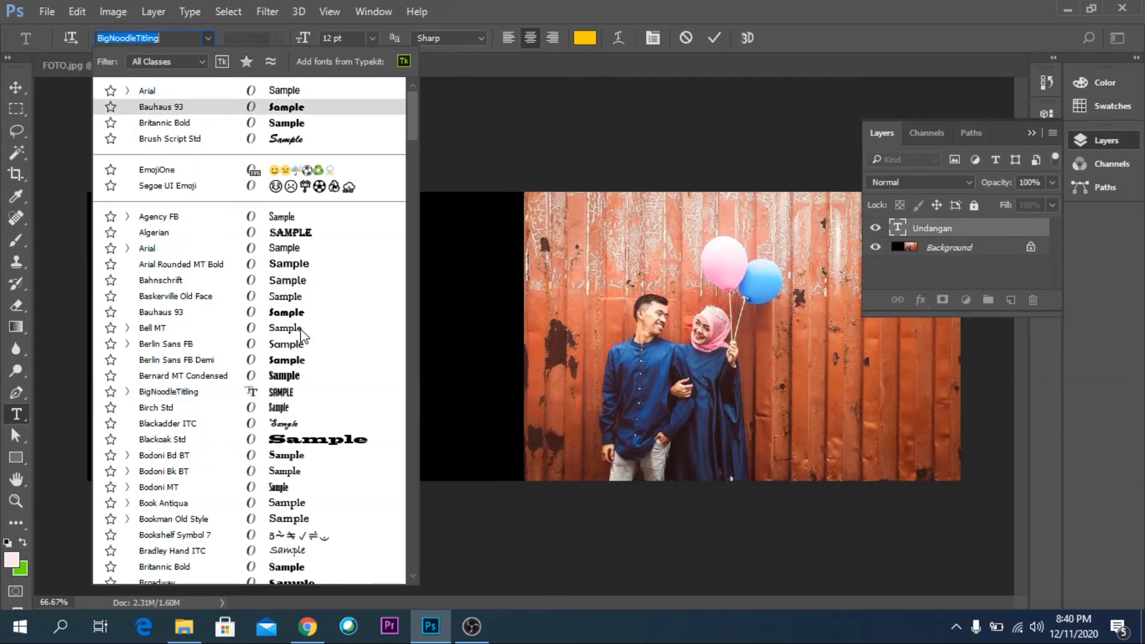
scroll(302, 337, down, 2)
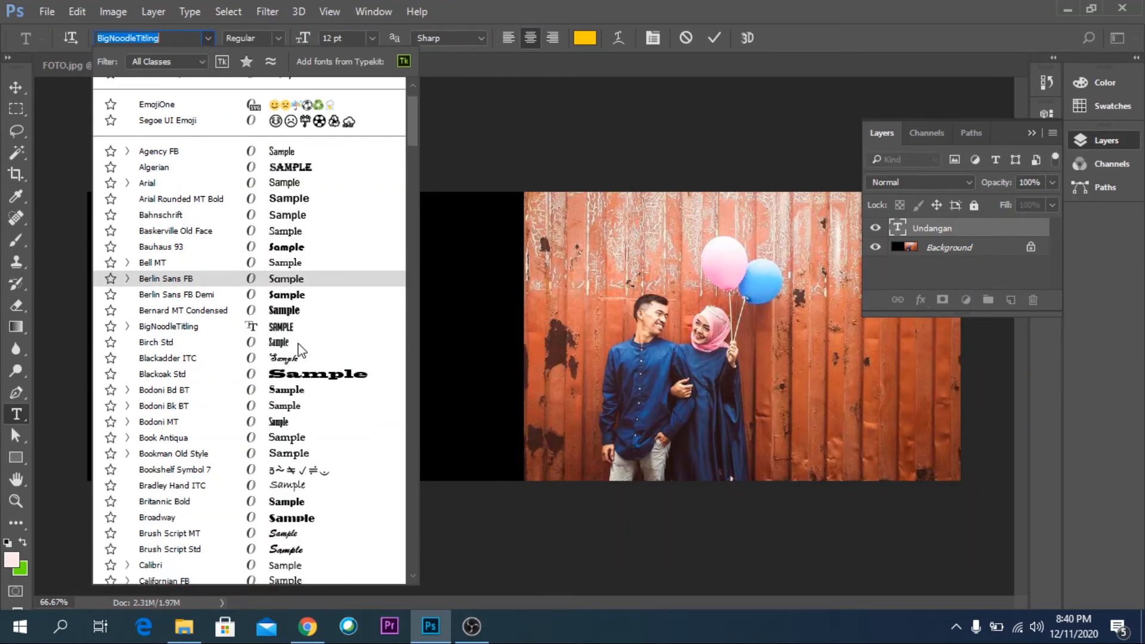
scroll(301, 350, down, 3)
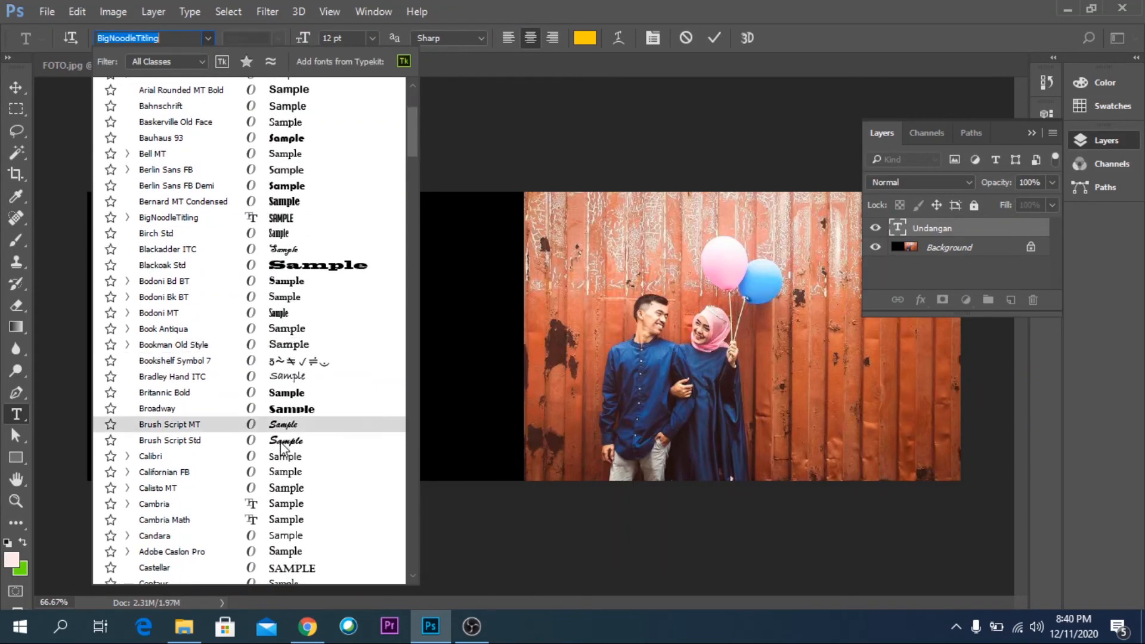
click(280, 443)
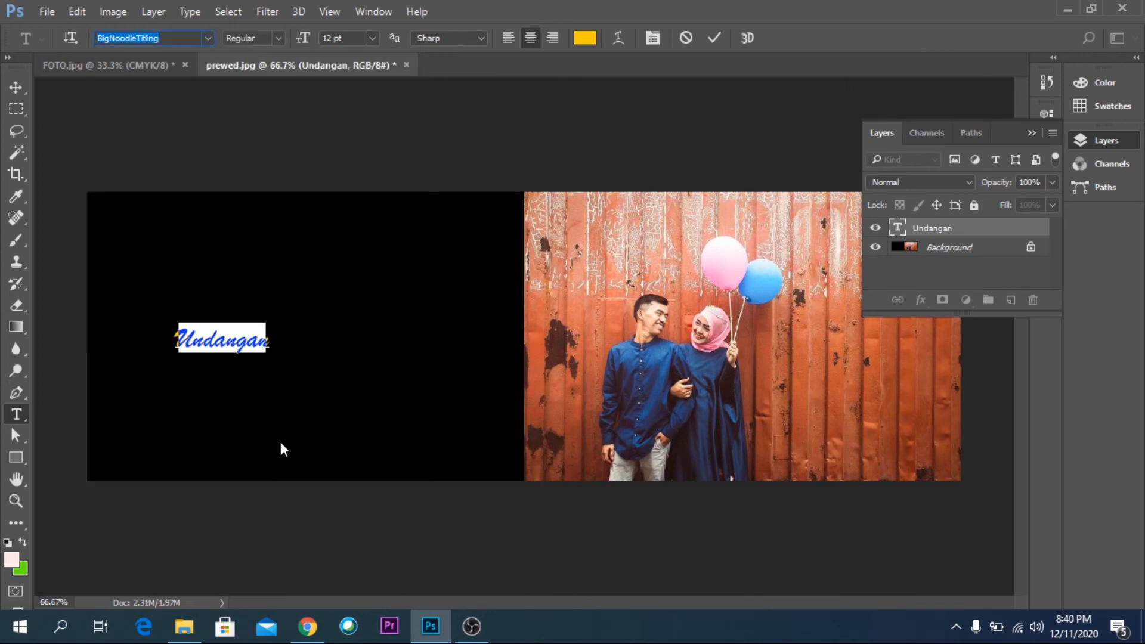
click(373, 39)
click(366, 230)
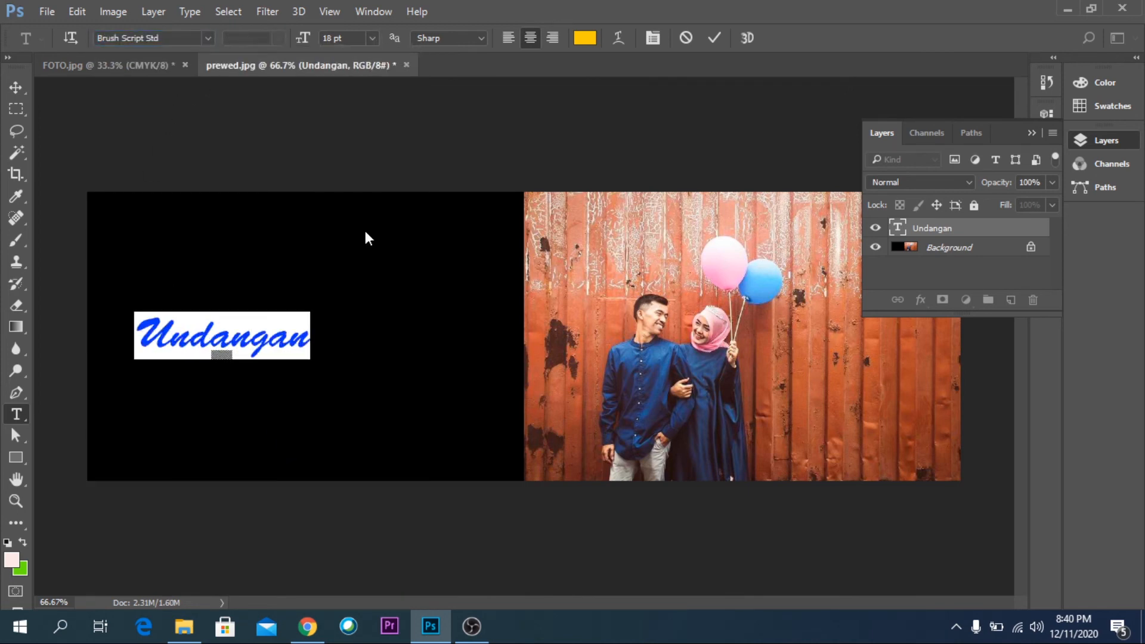
Step: Move the Undangan text to the middle of the black canvas area
click(16, 87)
drag(296, 333, 381, 331)
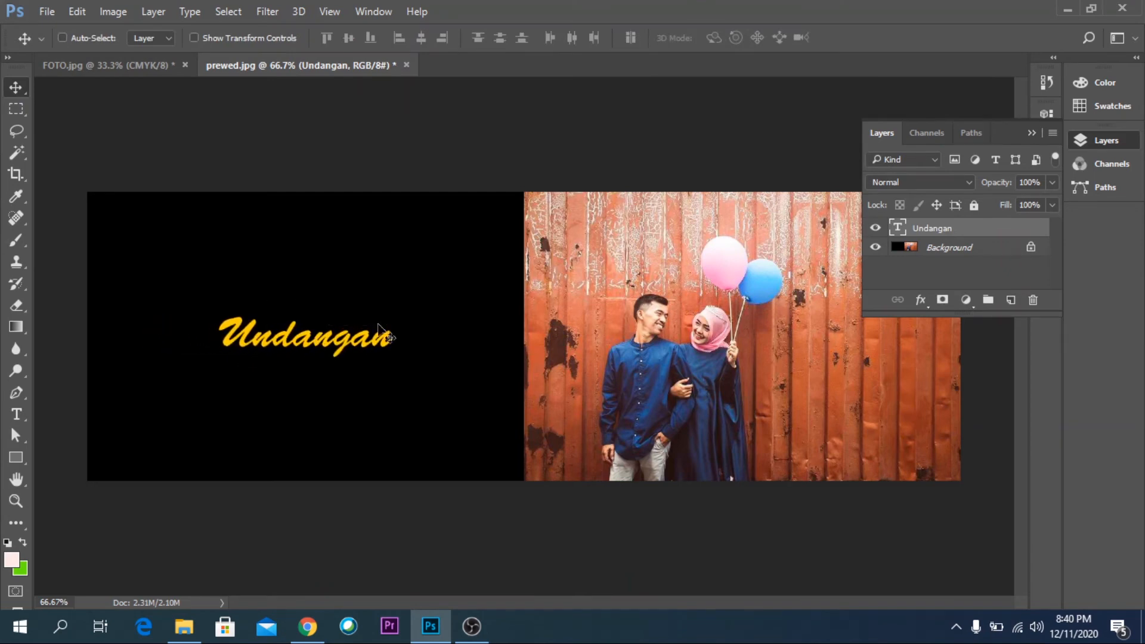
click(1032, 134)
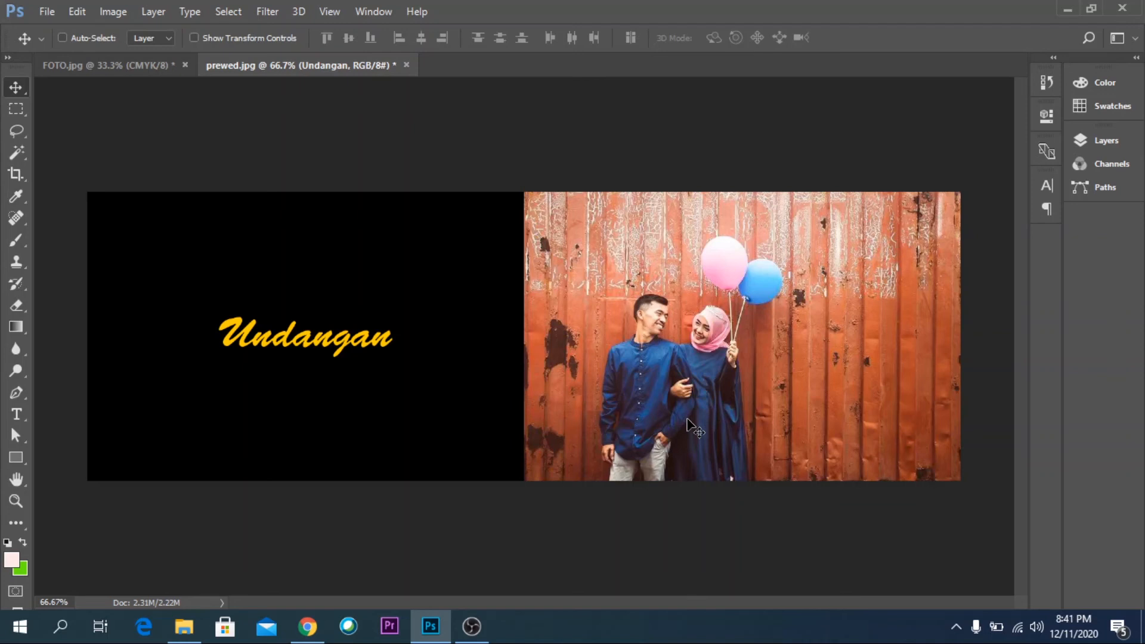
Step: Crop the canvas freely to a portrait frame around the couple, cutting off the black text area
click(19, 175)
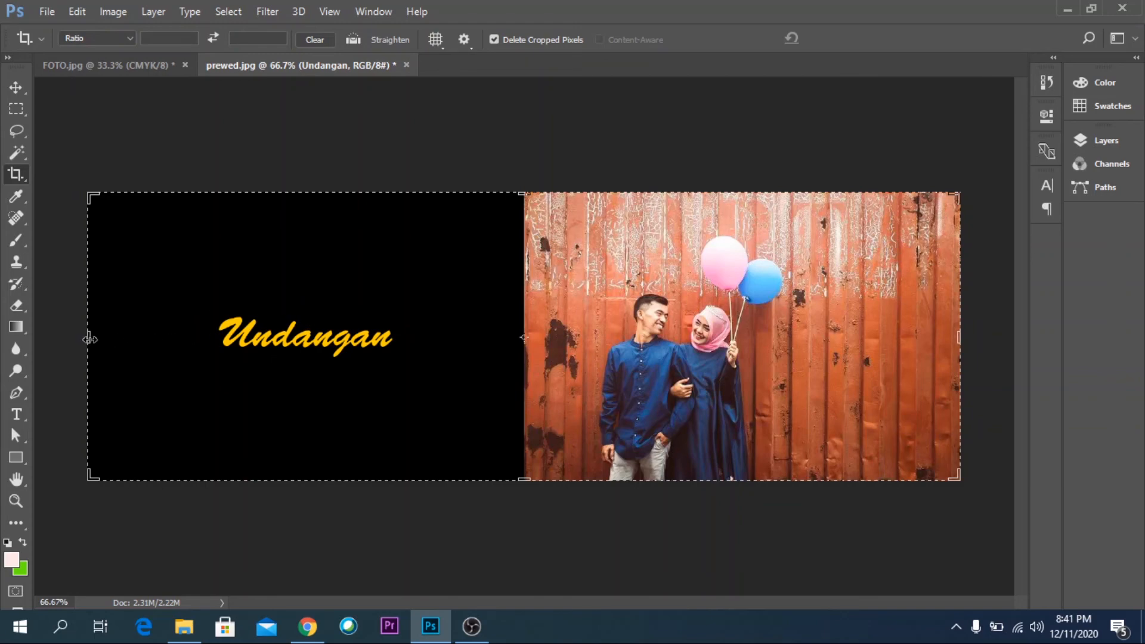
drag(89, 338, 313, 338)
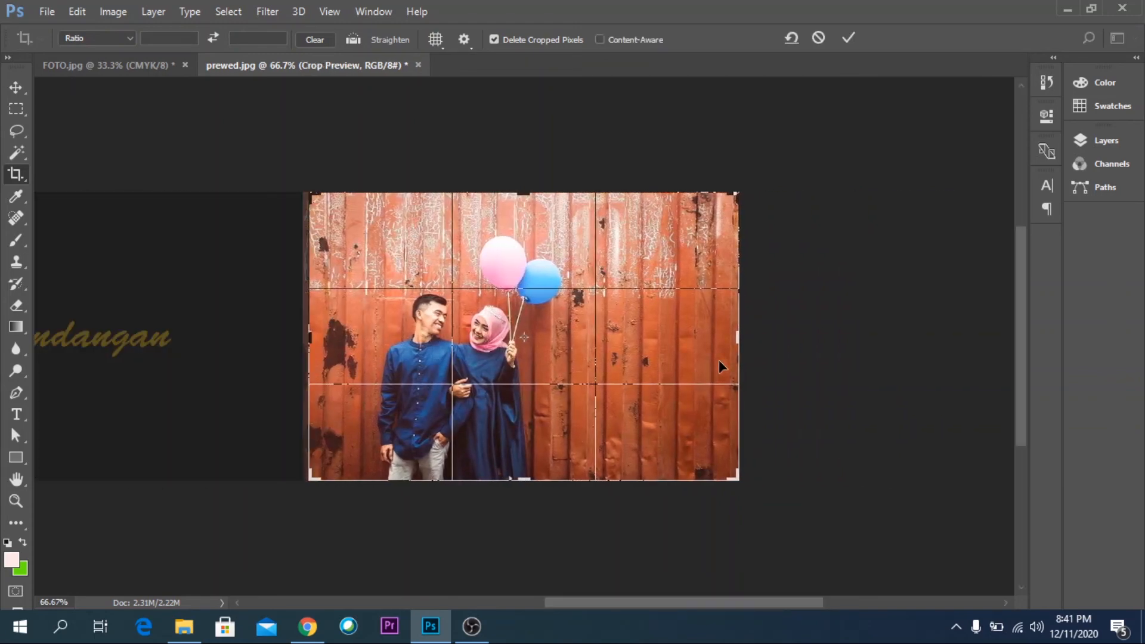
drag(738, 339, 654, 335)
drag(390, 339, 412, 335)
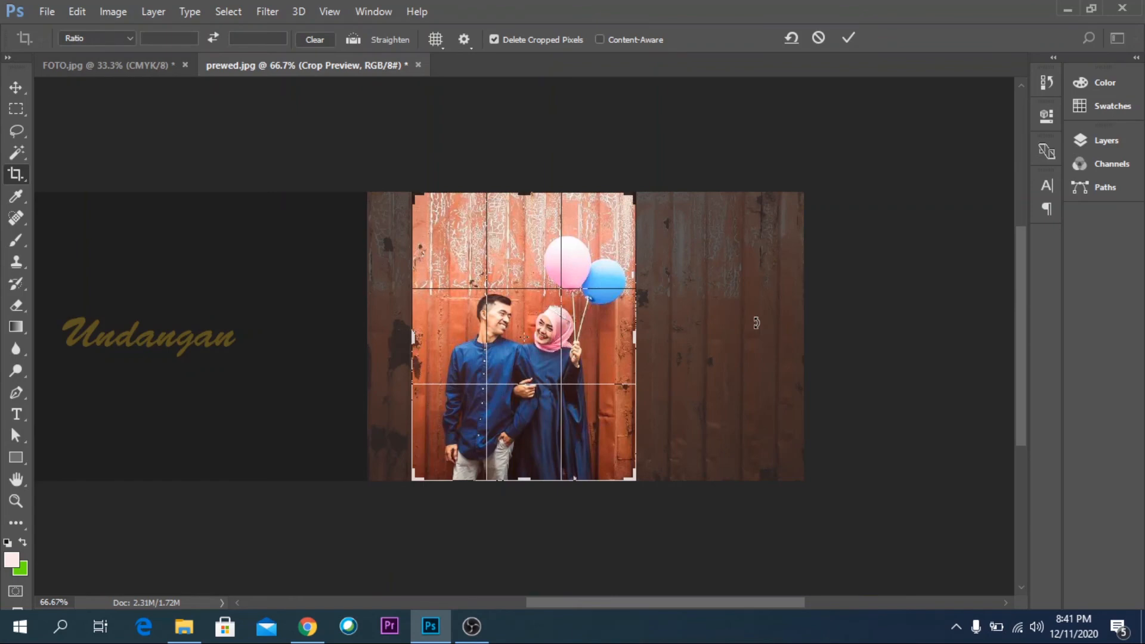
key(Return)
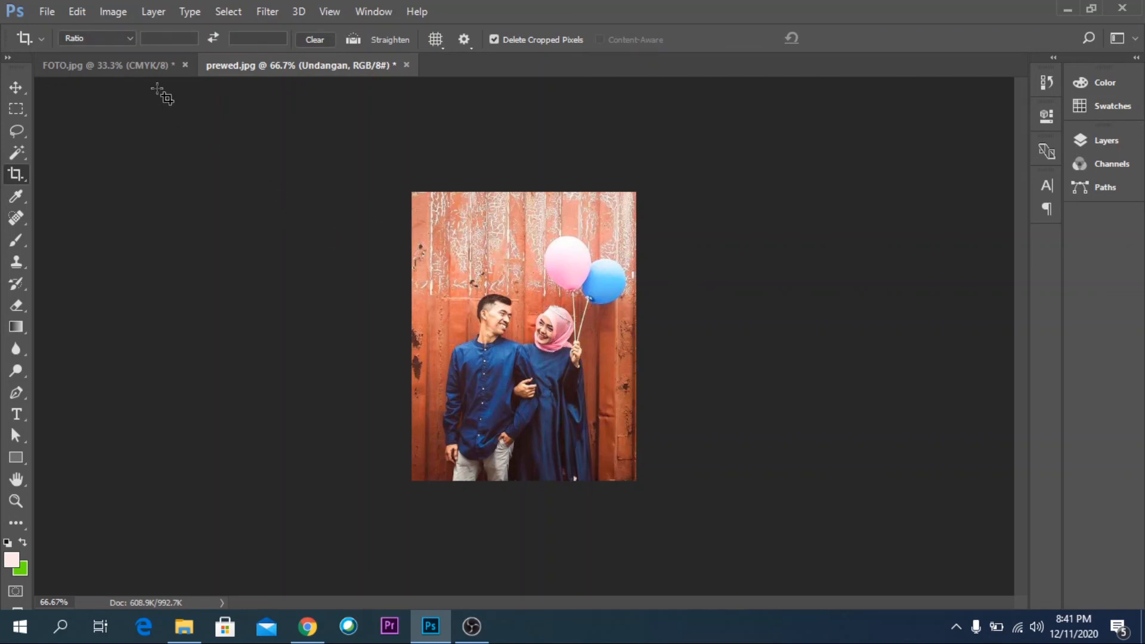
Step: Set the crop ratio to 1 : 1 (Square) and position the crop frame over the couple
click(128, 37)
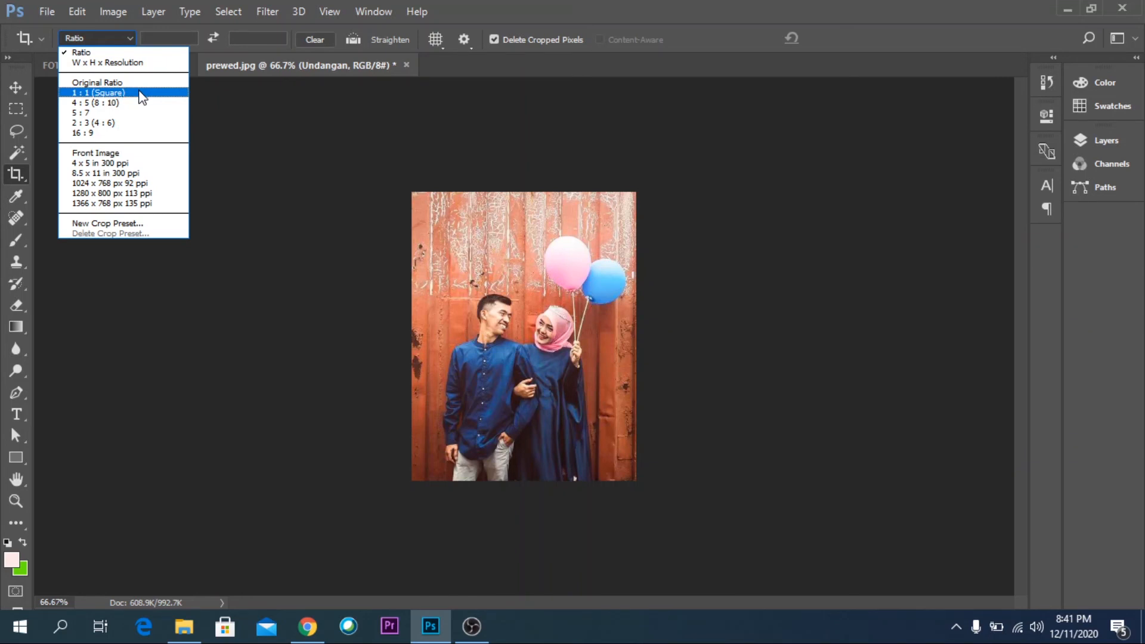
click(99, 92)
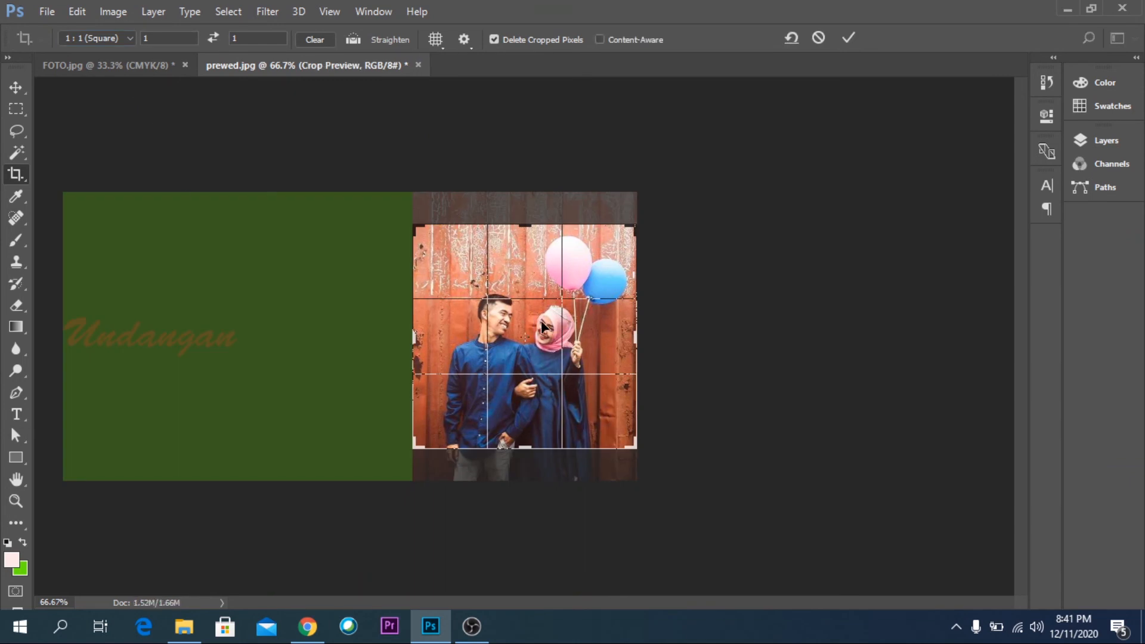
mouse_move(541, 325)
mouse_down()
mouse_move(532, 324)
mouse_move(542, 325)
mouse_up()
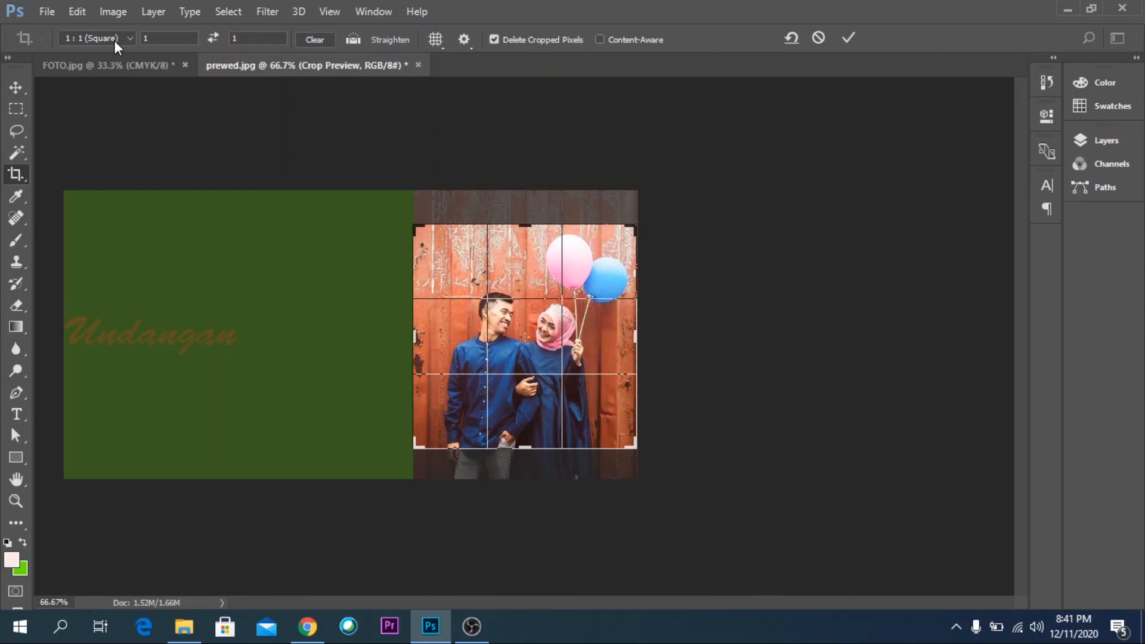
Step: Change the crop ratio to 1 by 2 and crop the photo to a tall frame around the couple
double_click(247, 37)
text(2)
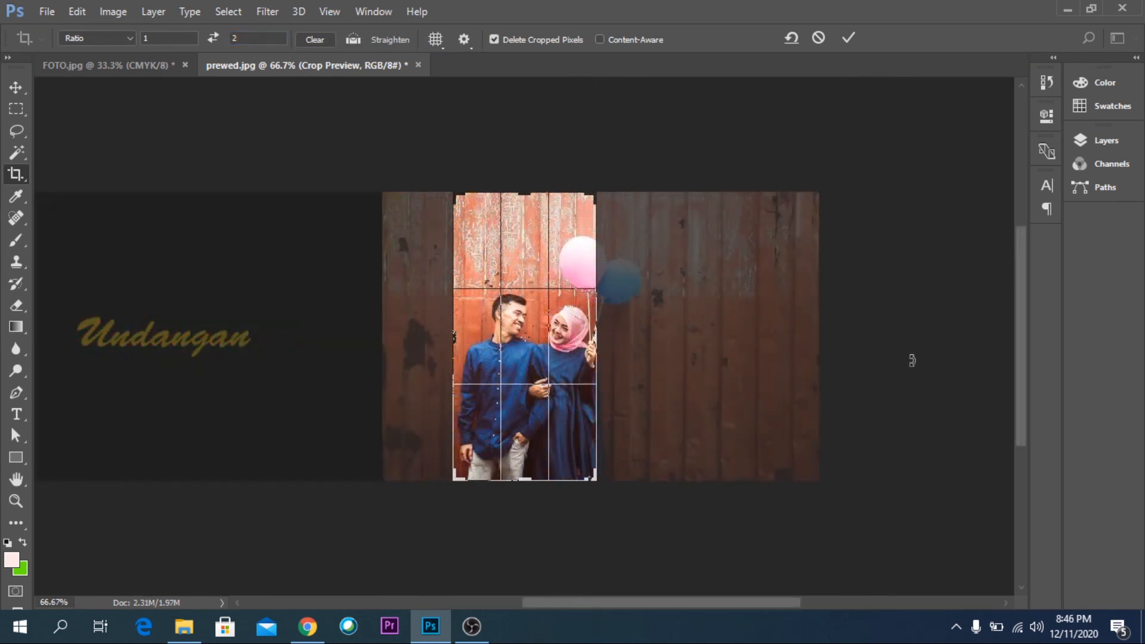
key(Return)
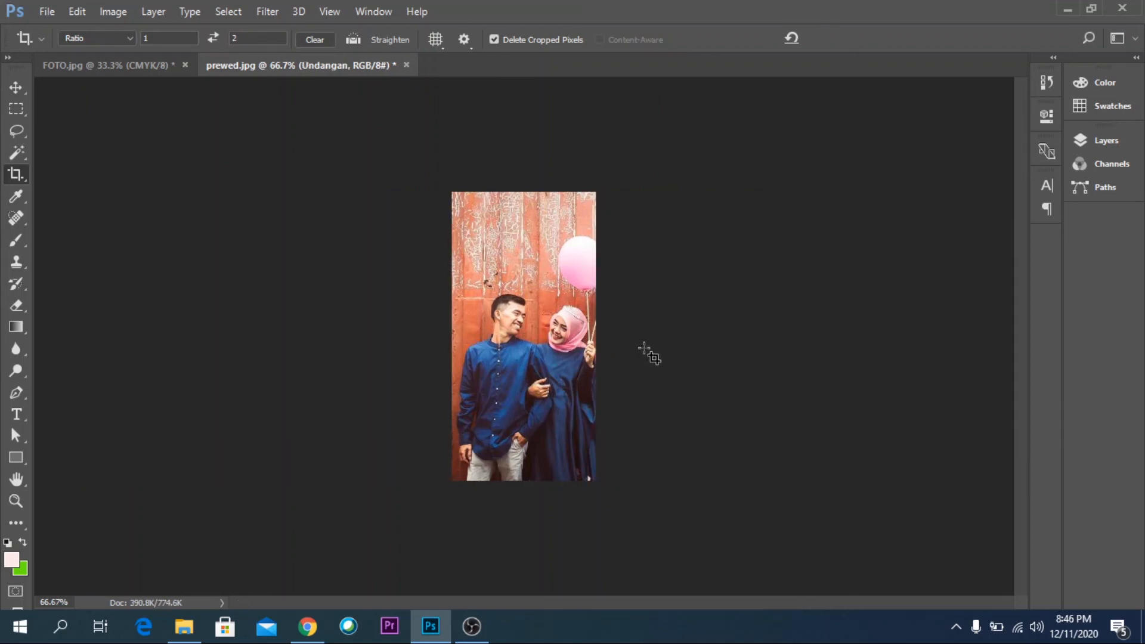